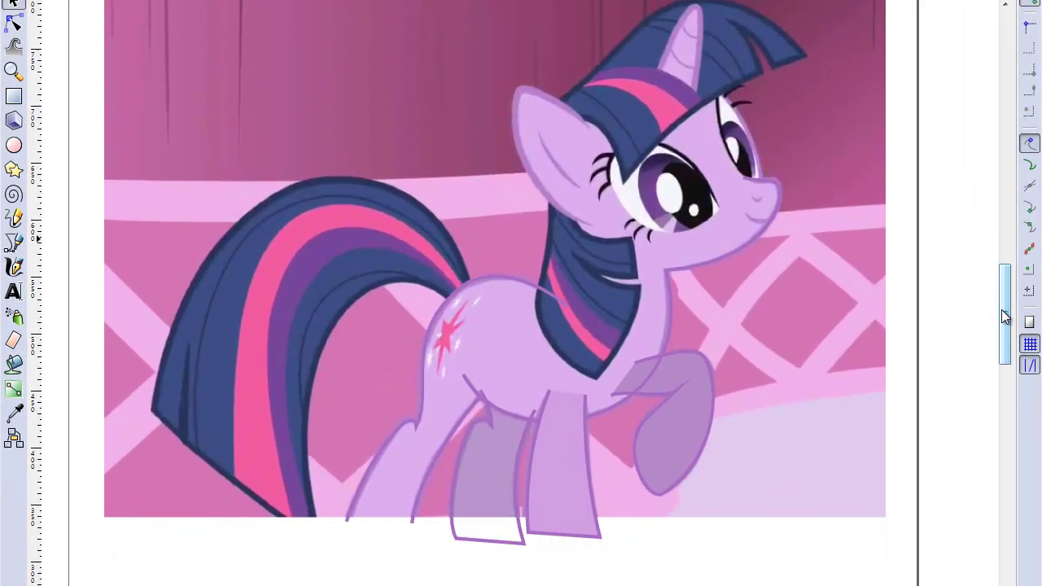
- Open the Layers dialog and resize it so all four layers, down to Background, are listed
drag(1006, 318, 1007, 305)
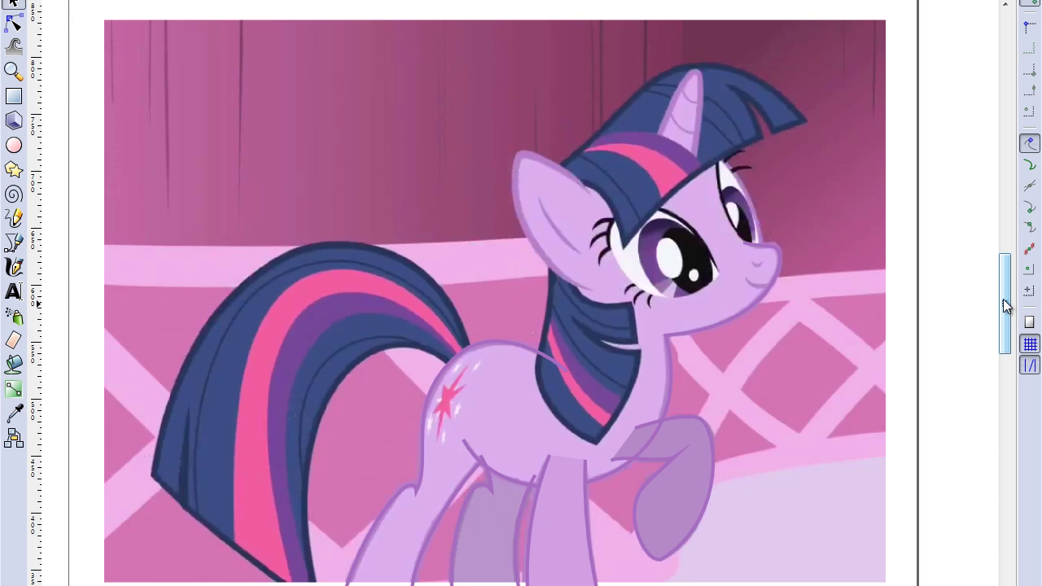
drag(1007, 306, 1006, 307)
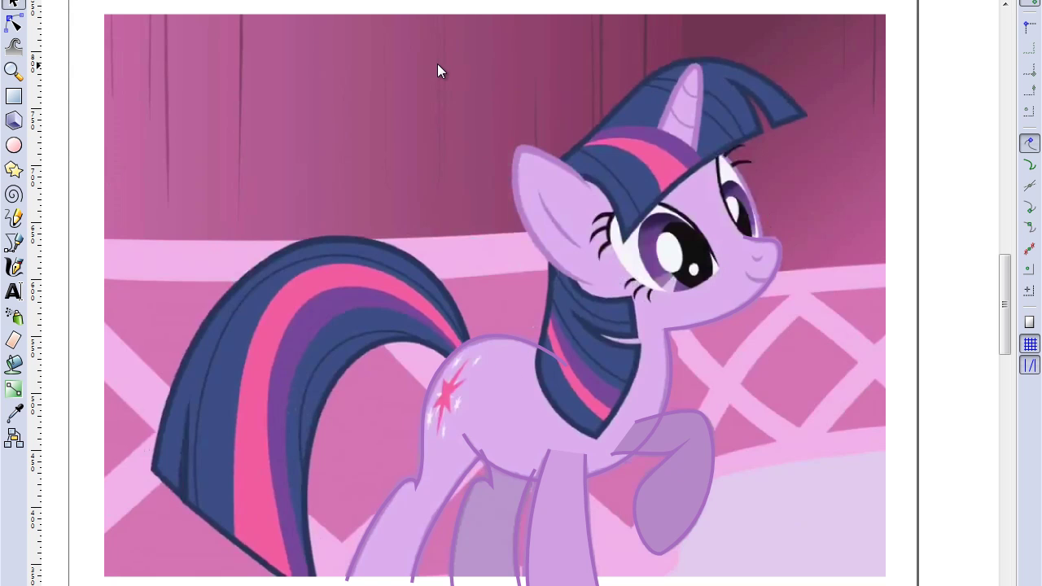
key(alt+l)
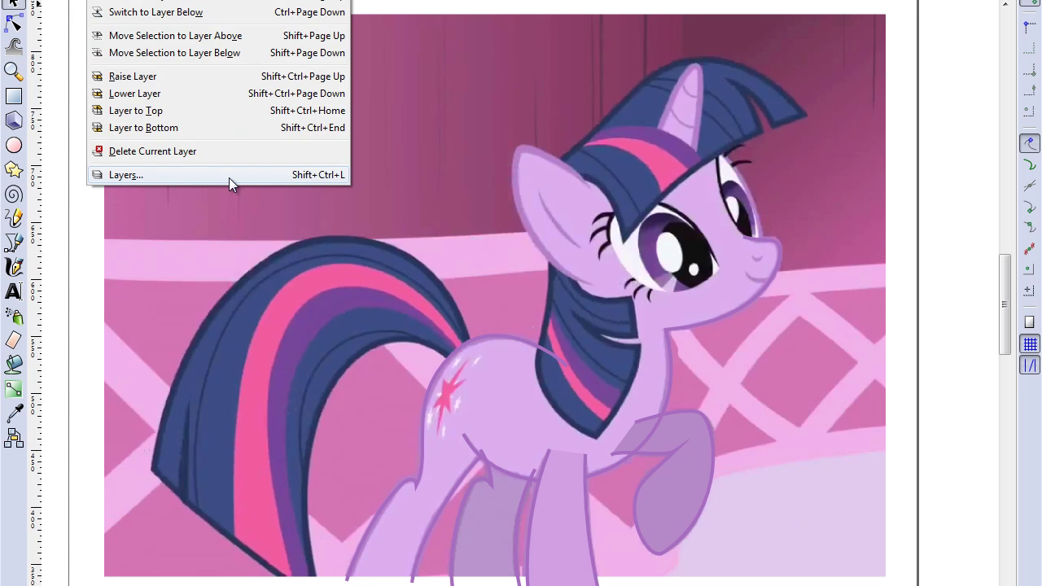
click(148, 172)
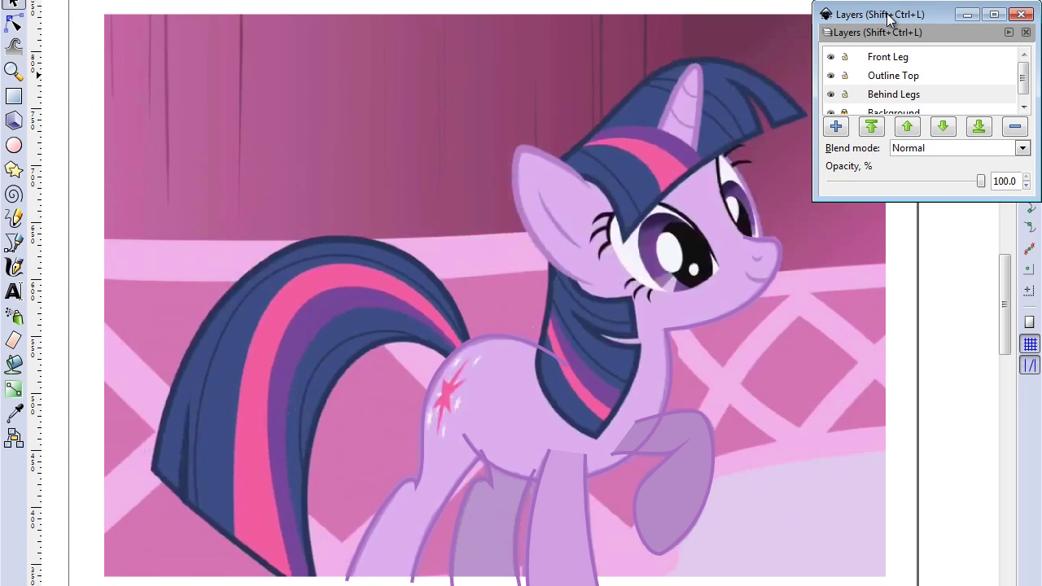
drag(887, 16, 860, 30)
drag(885, 213, 887, 268)
drag(871, 31, 878, 183)
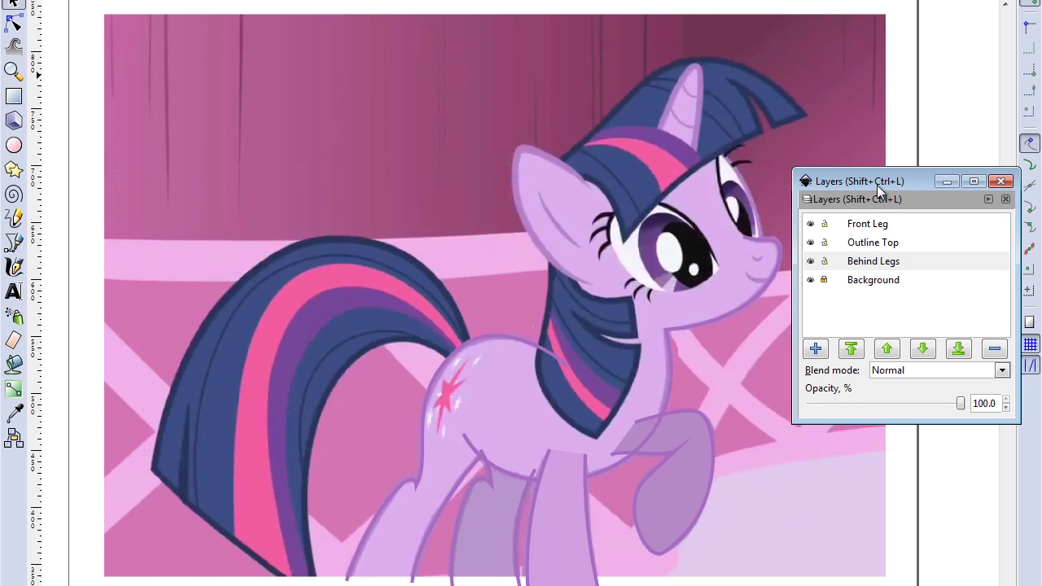
mouse_move(880, 181)
mouse_down()
mouse_move(884, 205)
mouse_move(899, 180)
mouse_up()
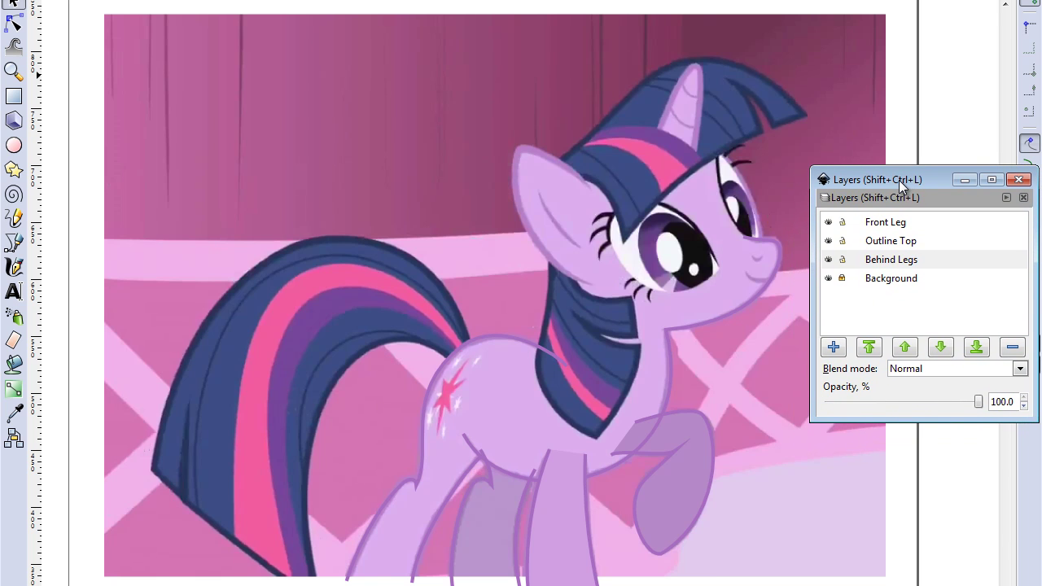
- Toggle the Background and Outline Top layers off and back on, leaving every layer visible
click(828, 279)
click(828, 279)
double_click(828, 279)
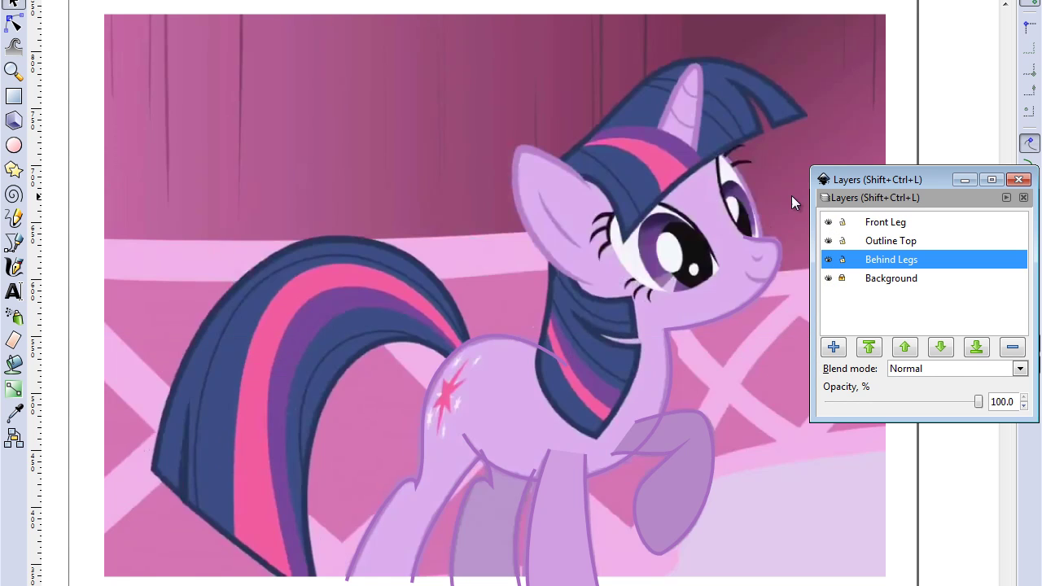
click(828, 278)
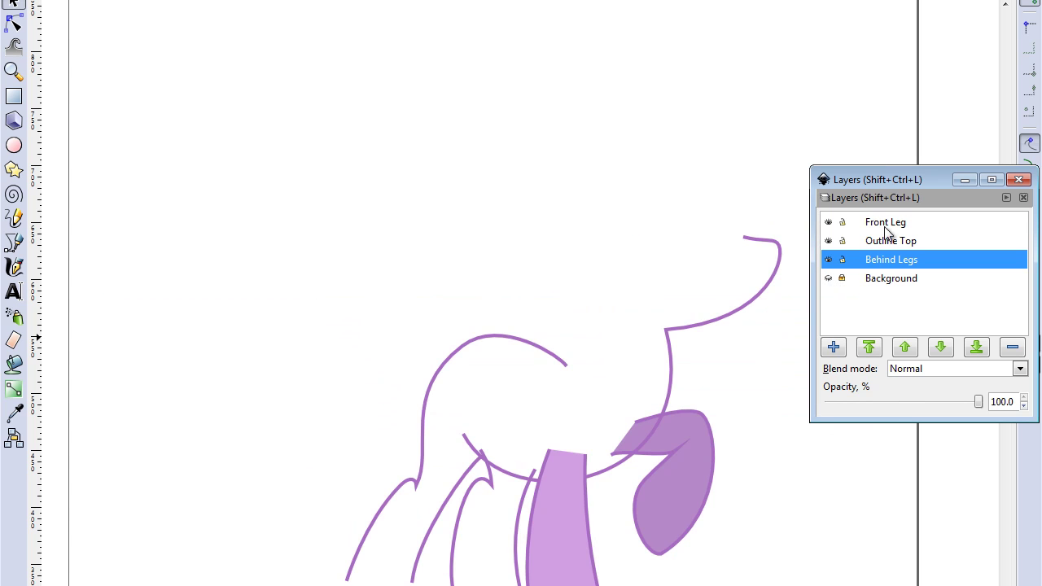
click(829, 241)
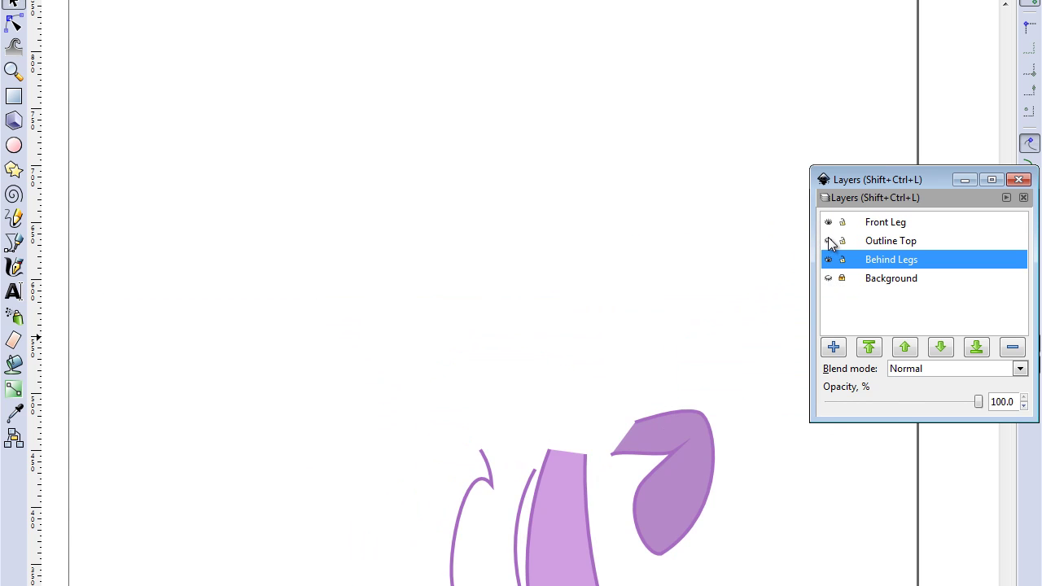
click(828, 241)
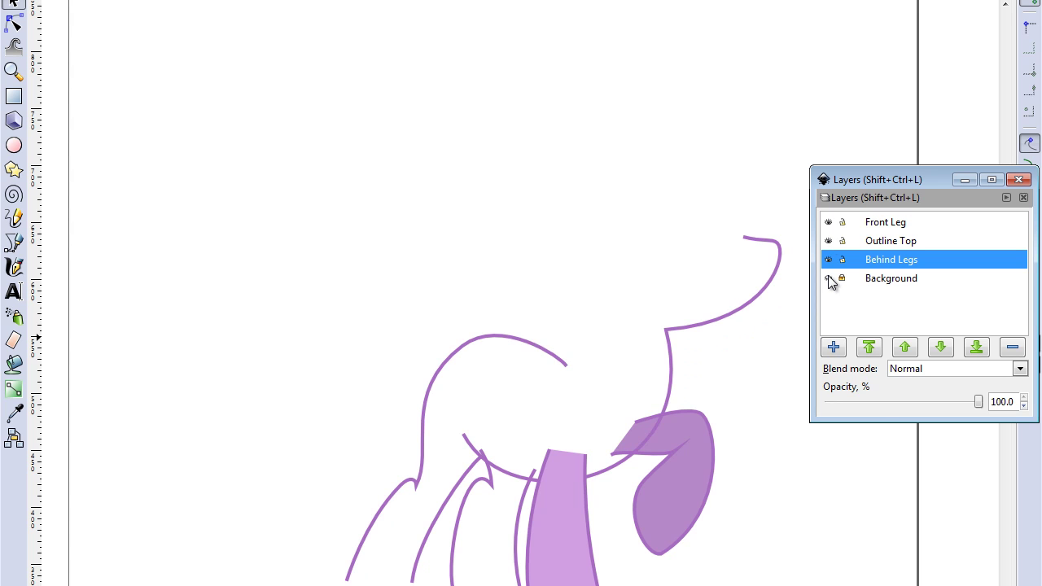
click(829, 278)
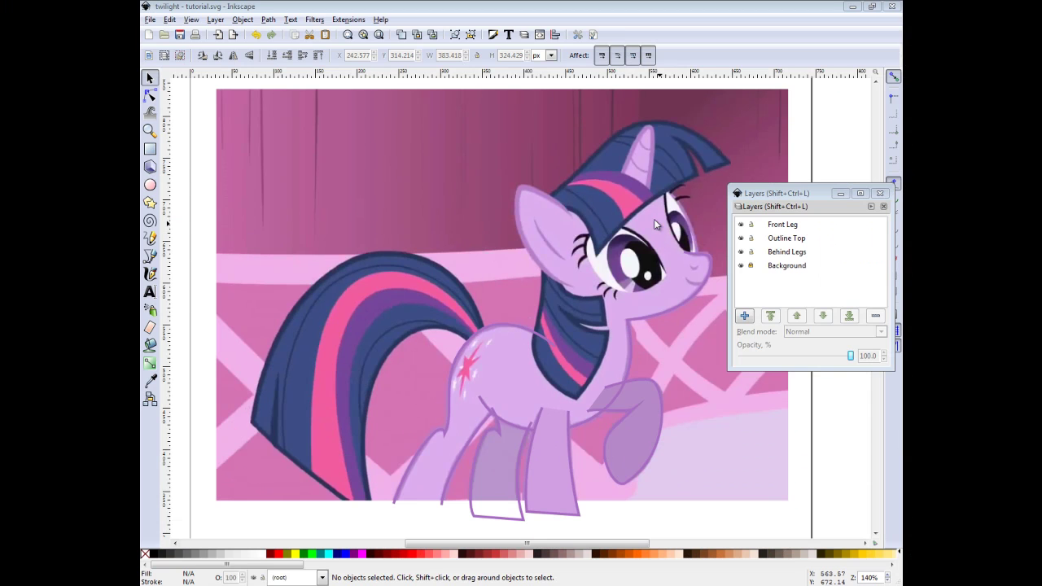
- Create a layer named Fill and lower it twice to sit below Outline Top
mouse_move(777, 192)
mouse_down()
mouse_move(776, 180)
mouse_move(776, 198)
mouse_up()
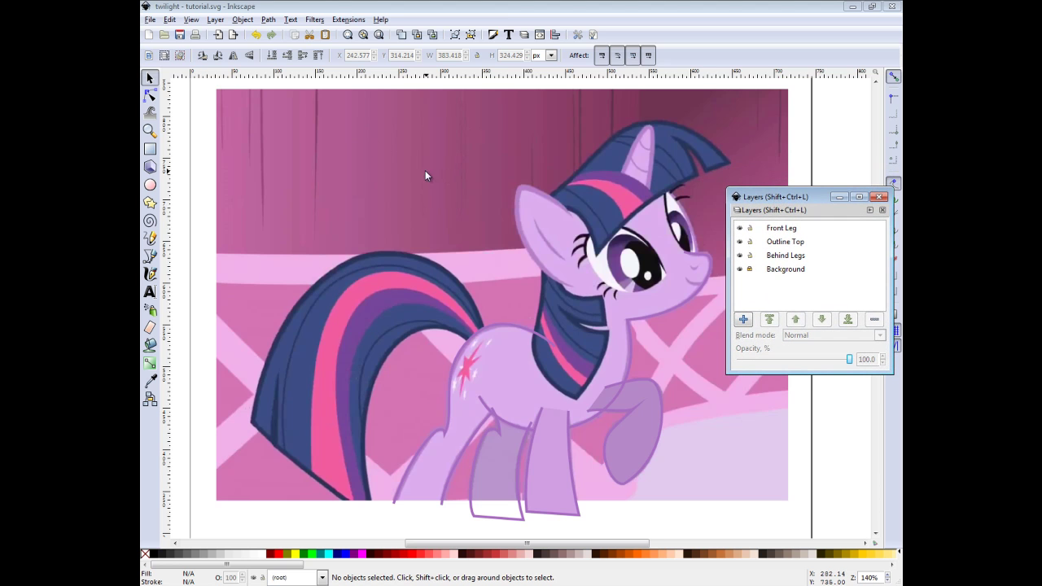
click(743, 319)
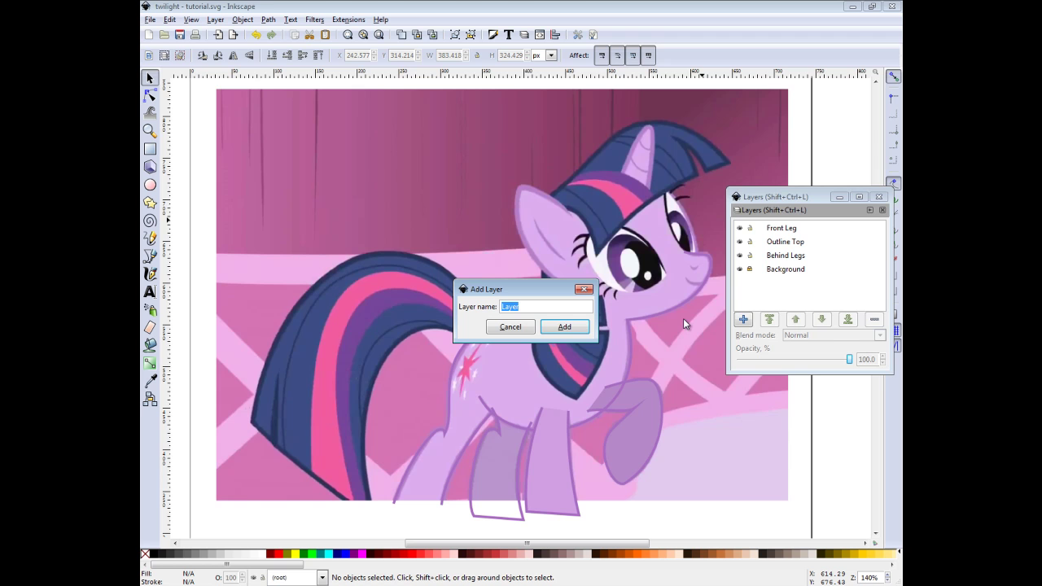
text(Fill)
key(Return)
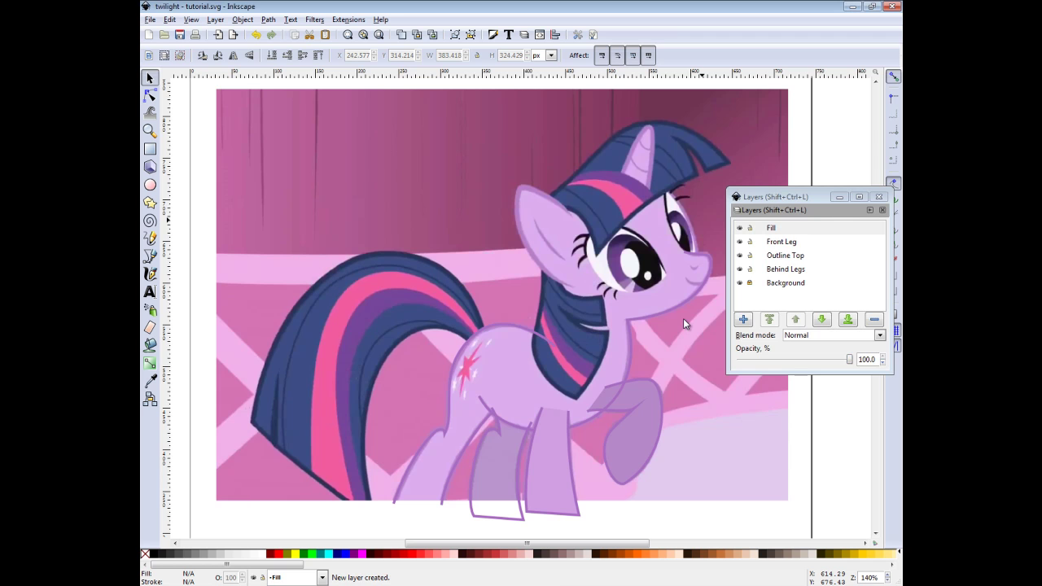
click(788, 232)
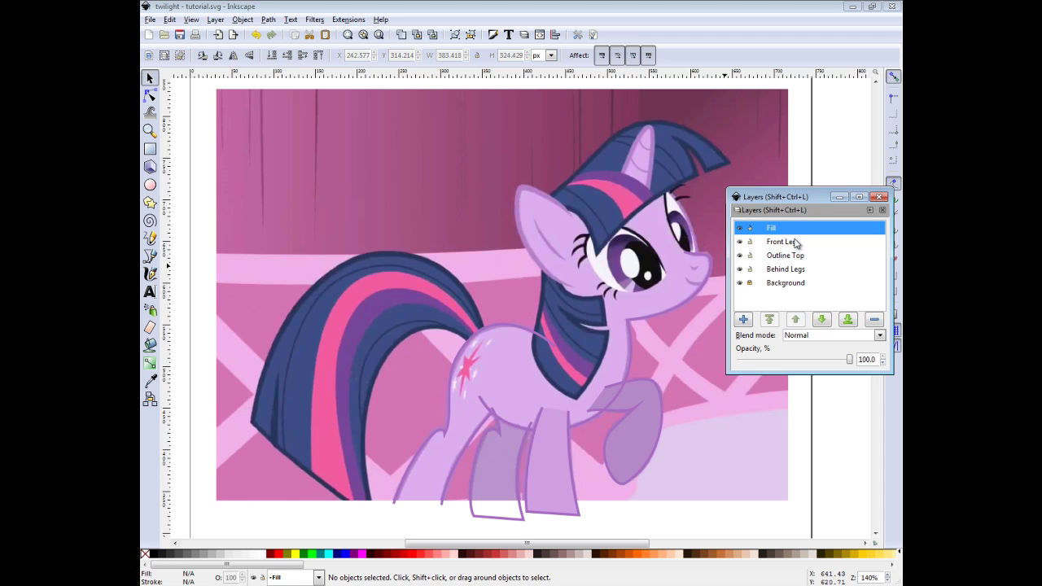
click(822, 320)
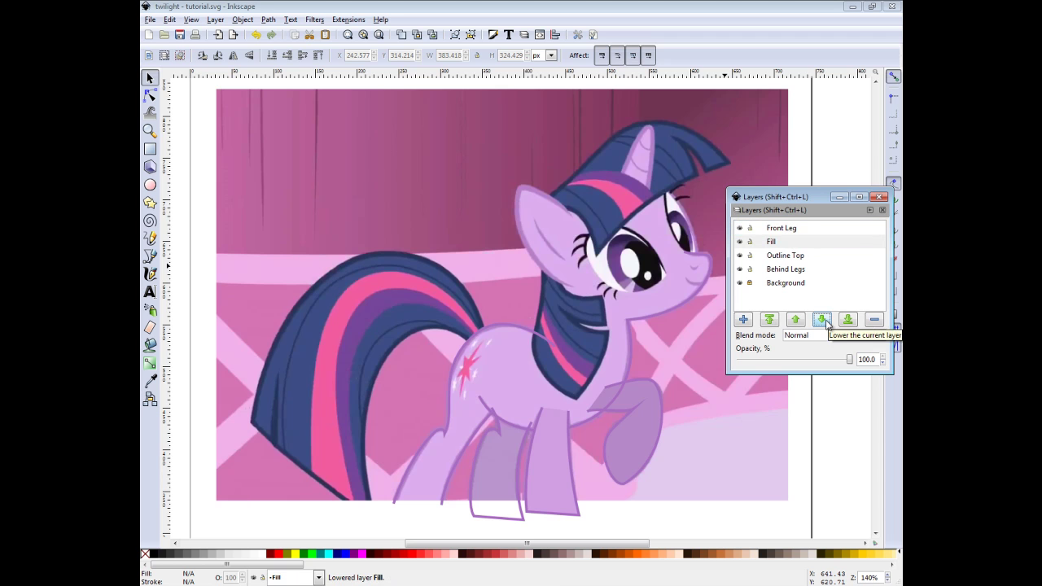
click(823, 320)
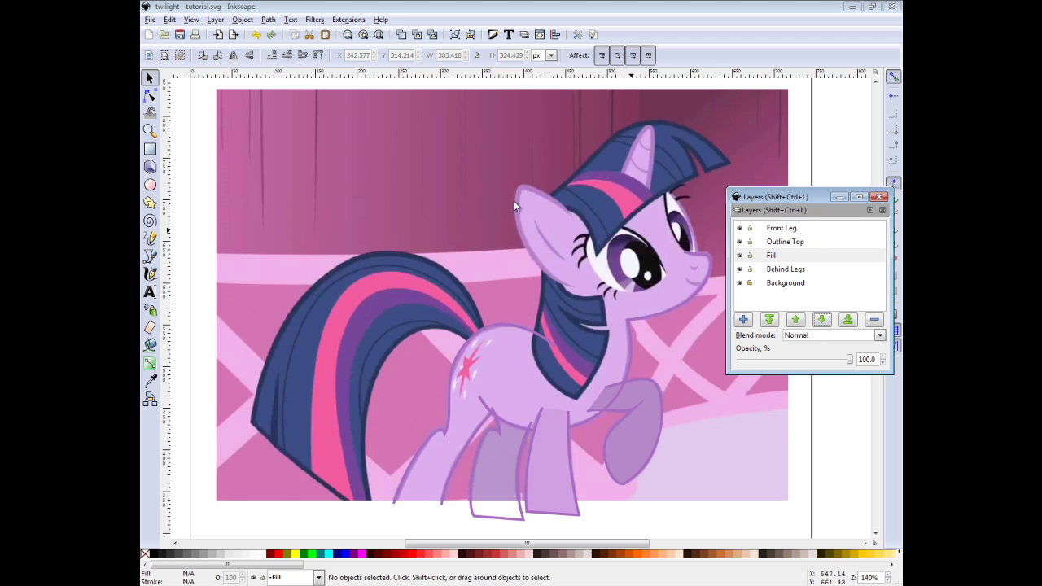
- Select and copy all six pony line-art paths
click(433, 168)
drag(292, 121, 737, 530)
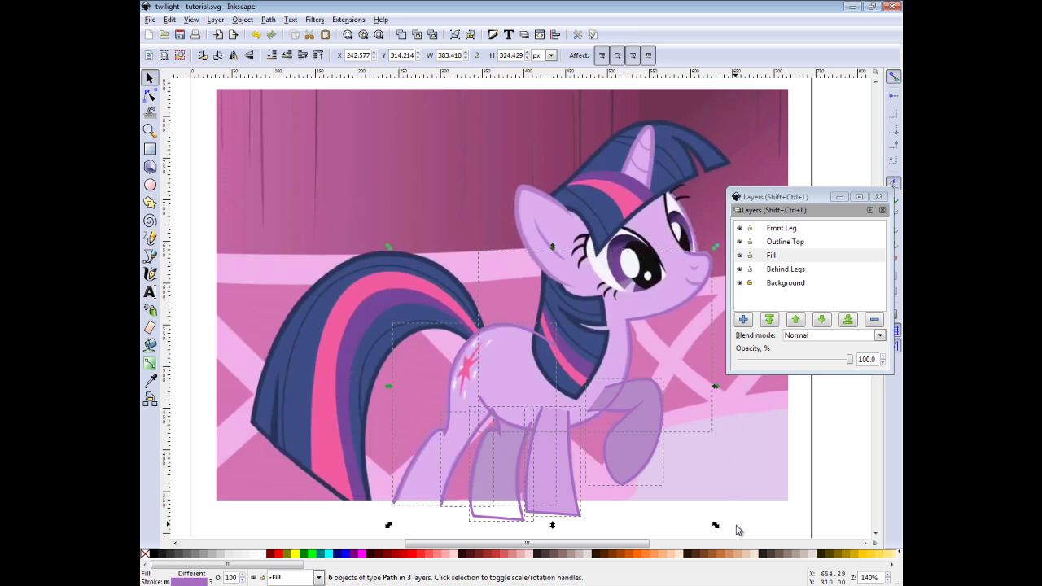
right_click(607, 390)
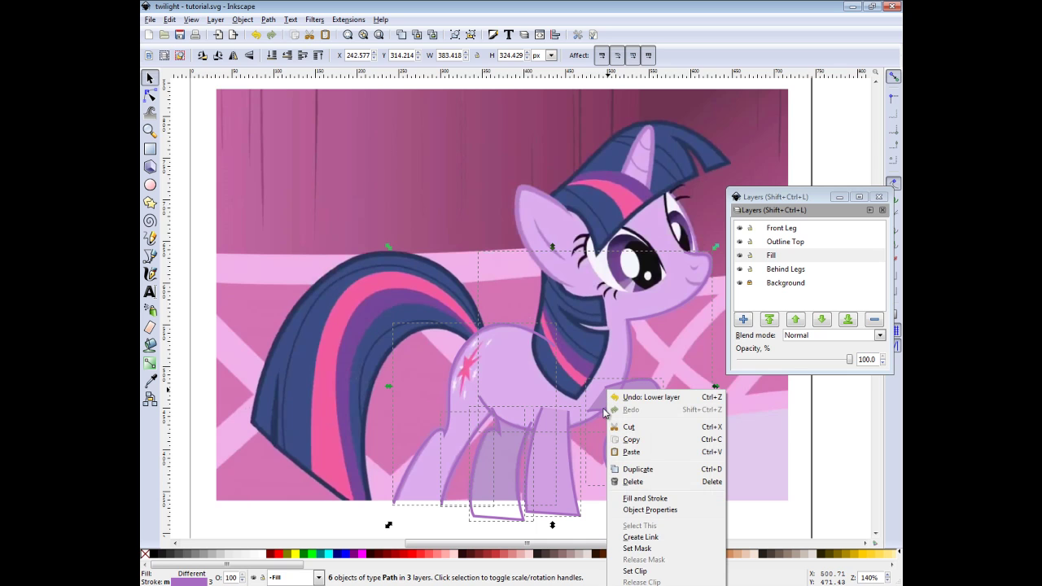
click(651, 441)
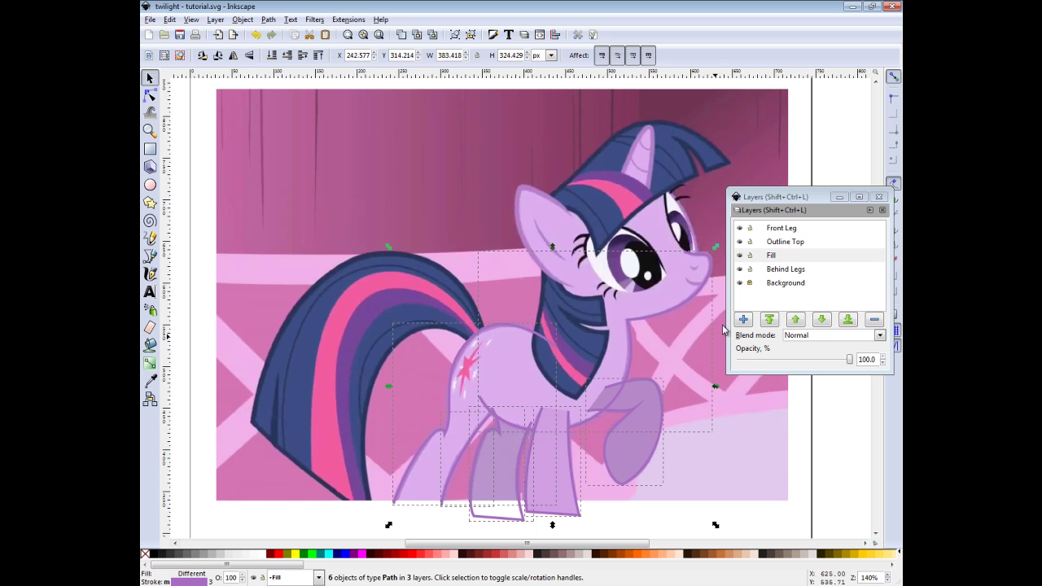
- Hide the Front Leg and Outline Top layers, then Paste In Place into the Fill layer
click(746, 276)
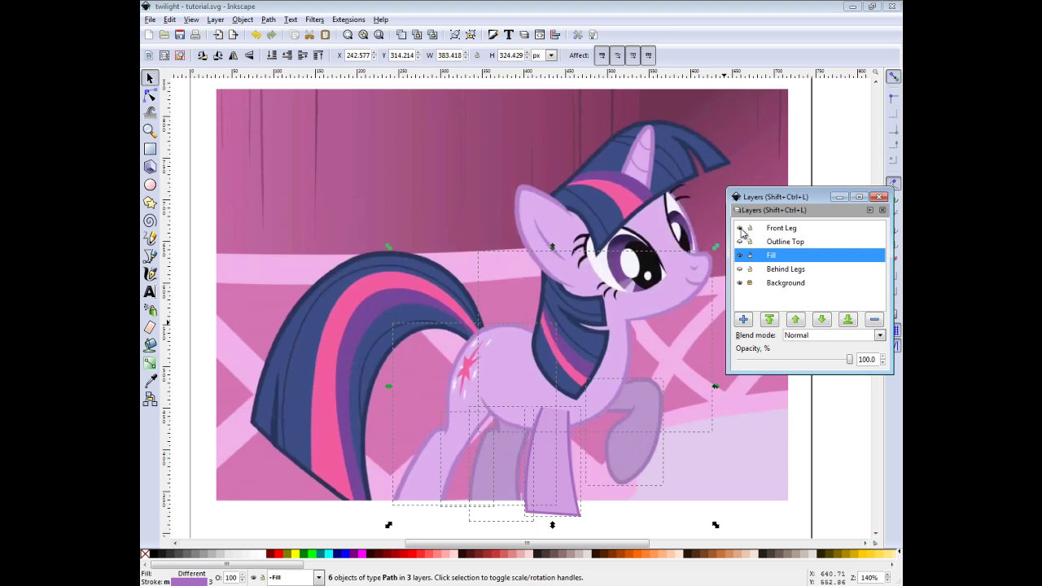
click(562, 225)
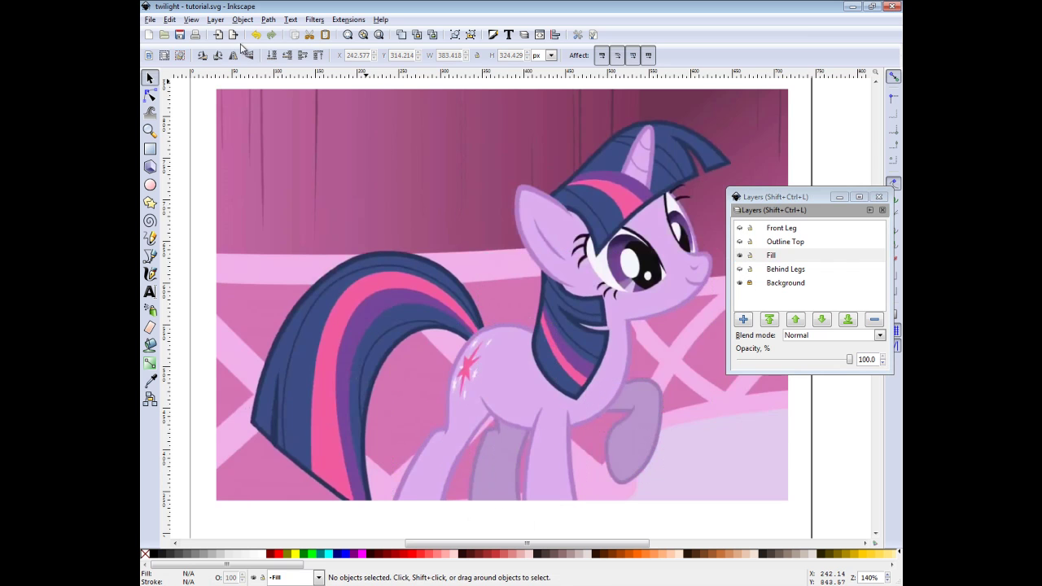
click(170, 22)
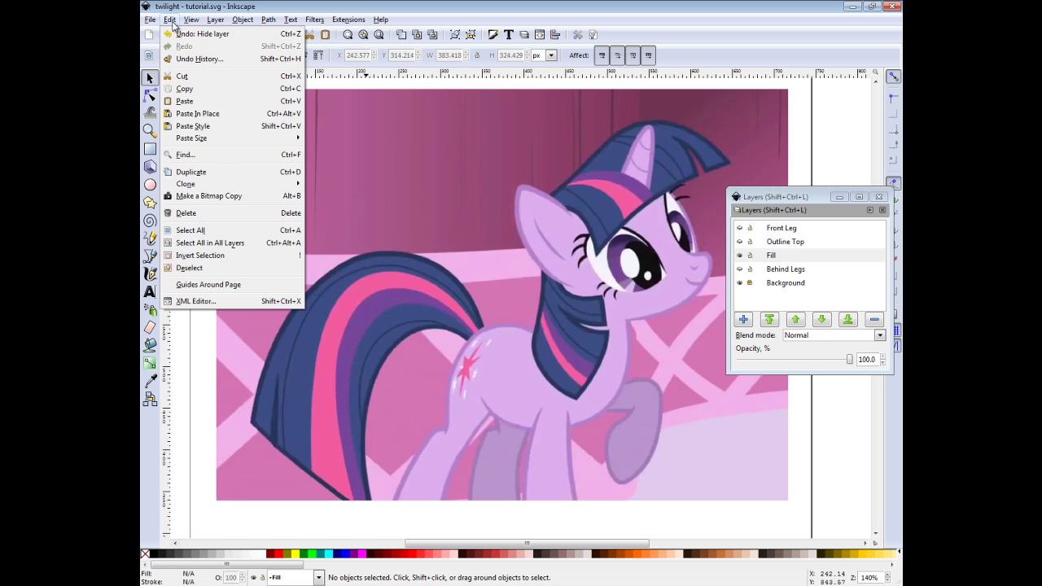
click(204, 114)
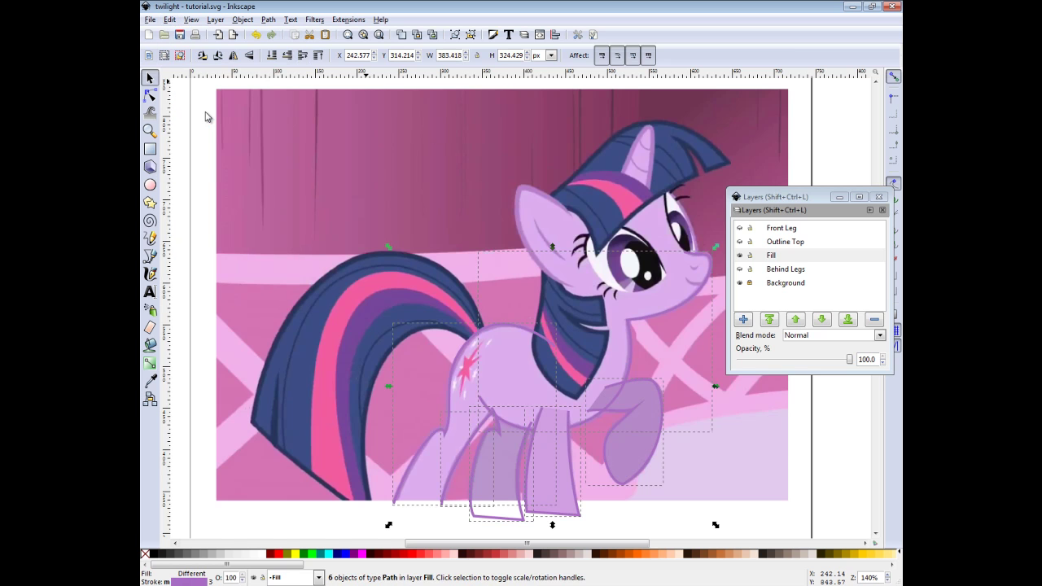
click(739, 256)
click(739, 257)
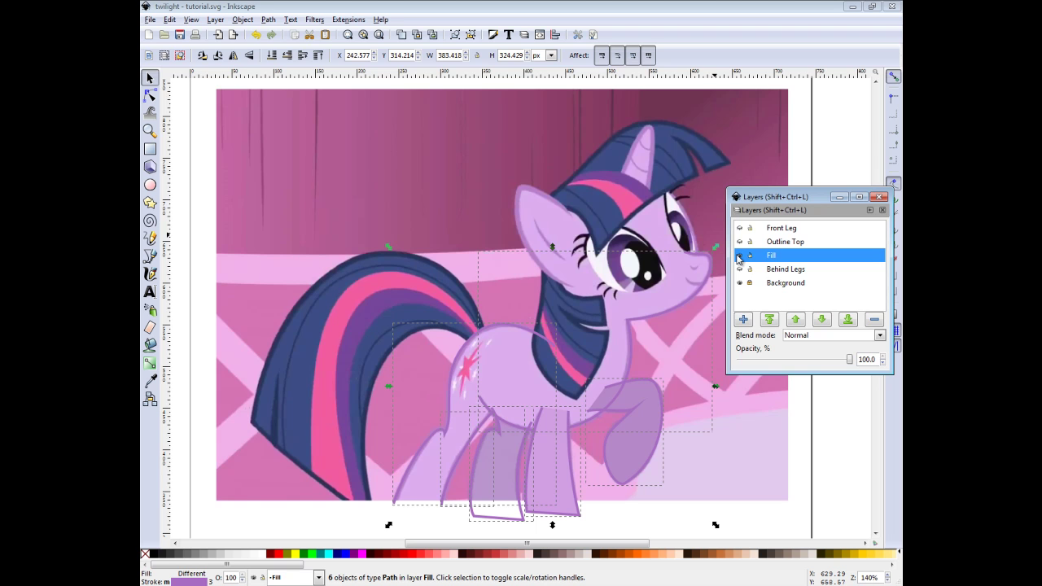
click(150, 97)
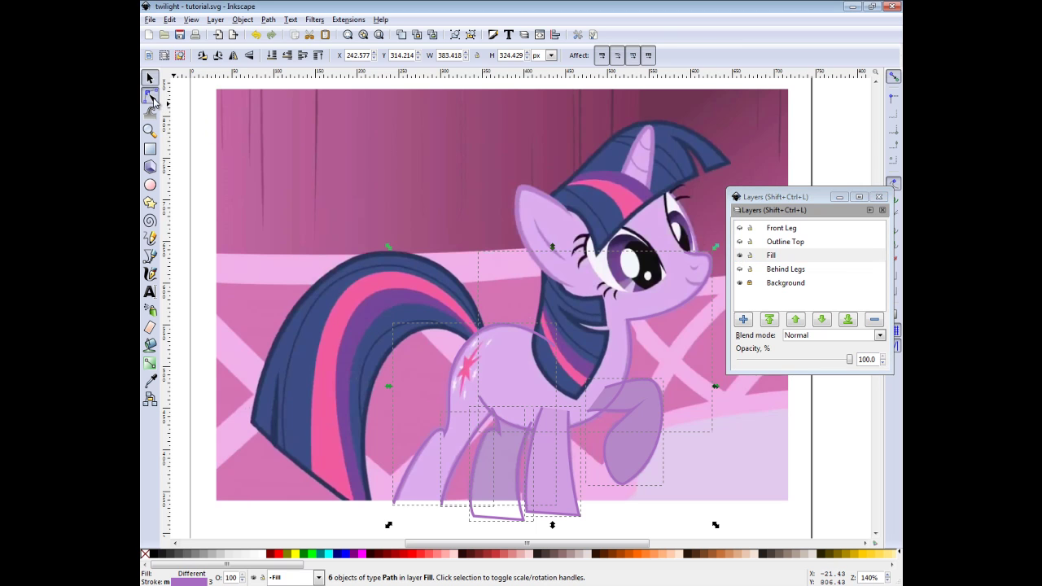
- With the Node tool, select the back leg's two loose bottom end points and join them with a segment
click(150, 98)
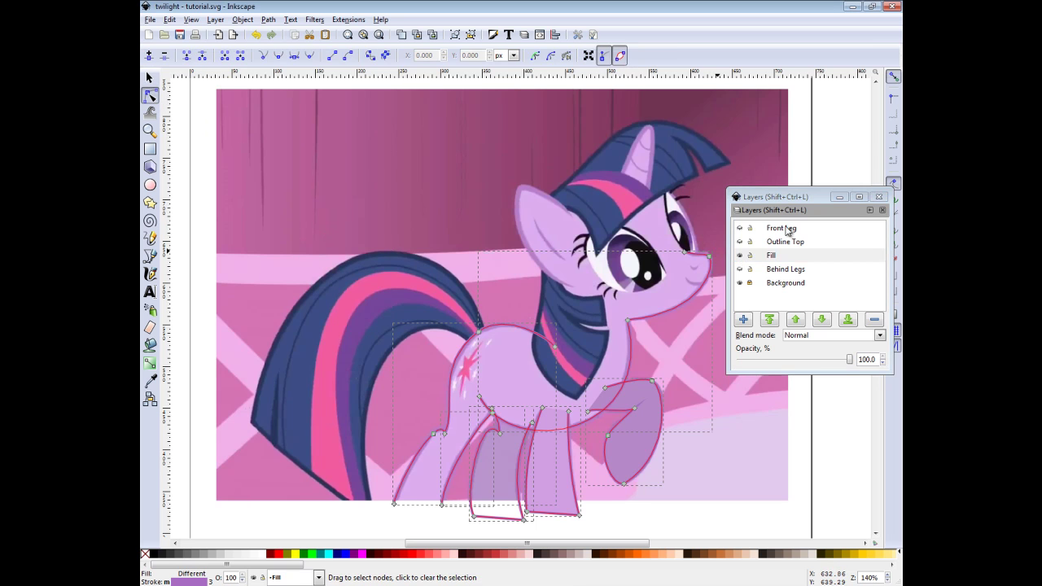
drag(778, 196, 781, 223)
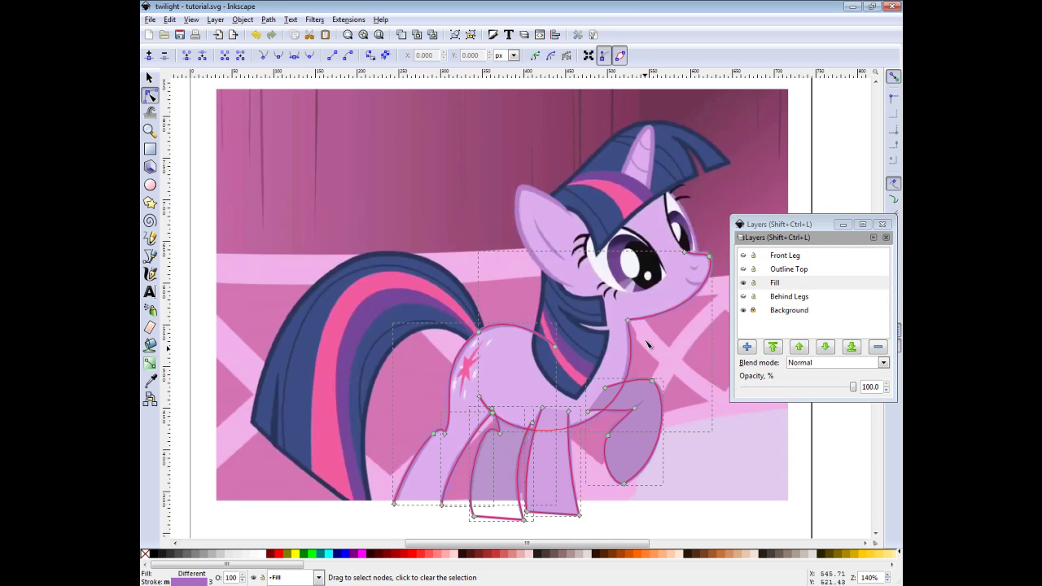
scroll(649, 346, down, 2)
scroll(648, 346, right, 1)
ctrl+scroll(487, 364, up, 2)
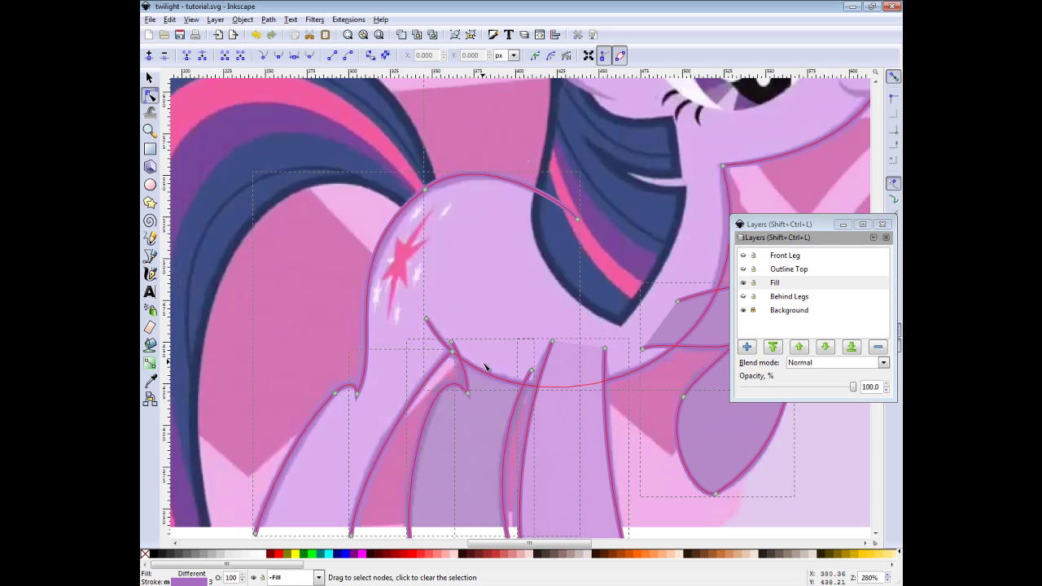
scroll(496, 342, down, 1)
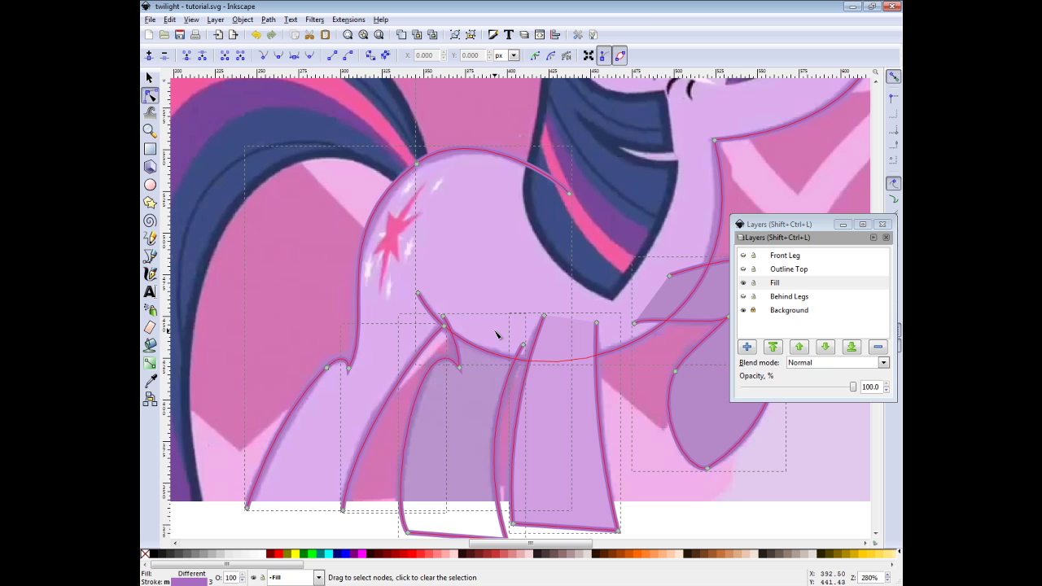
scroll(498, 330, down, 1)
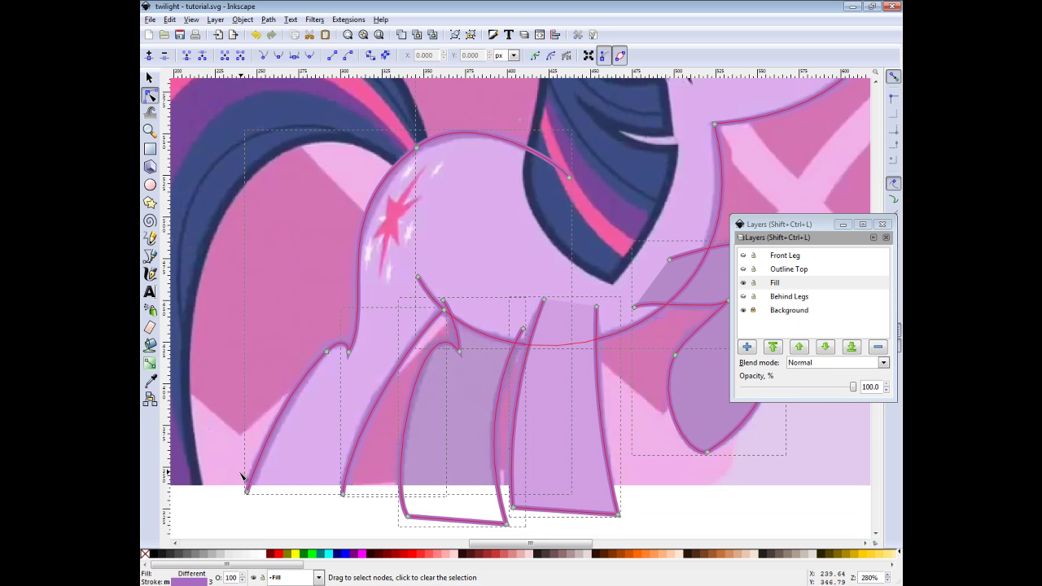
drag(240, 475, 364, 509)
scroll(527, 356, up, 8)
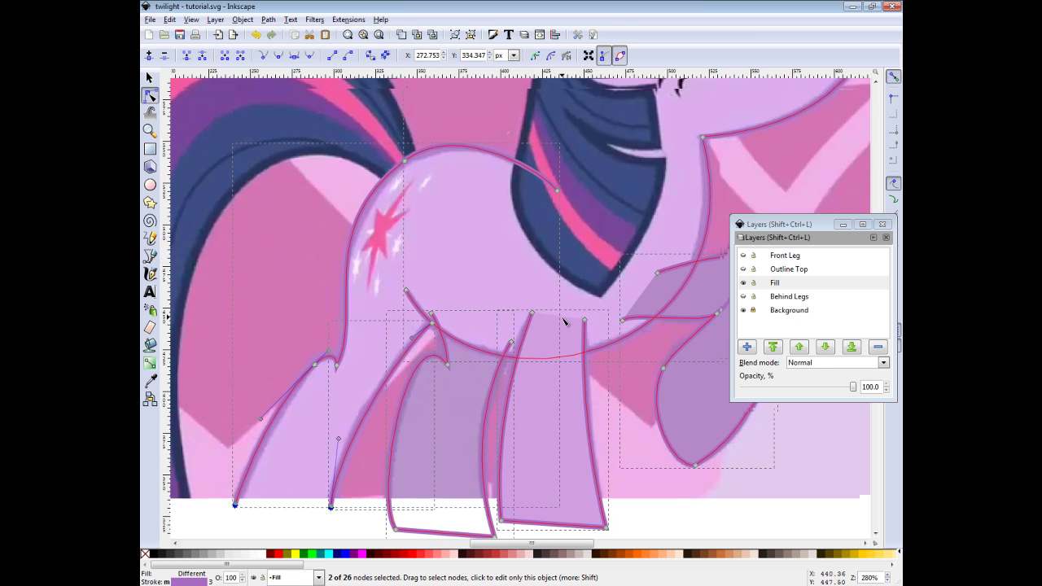
scroll(521, 329, down, 6)
scroll(521, 329, down, 4)
scroll(429, 395, left, 4)
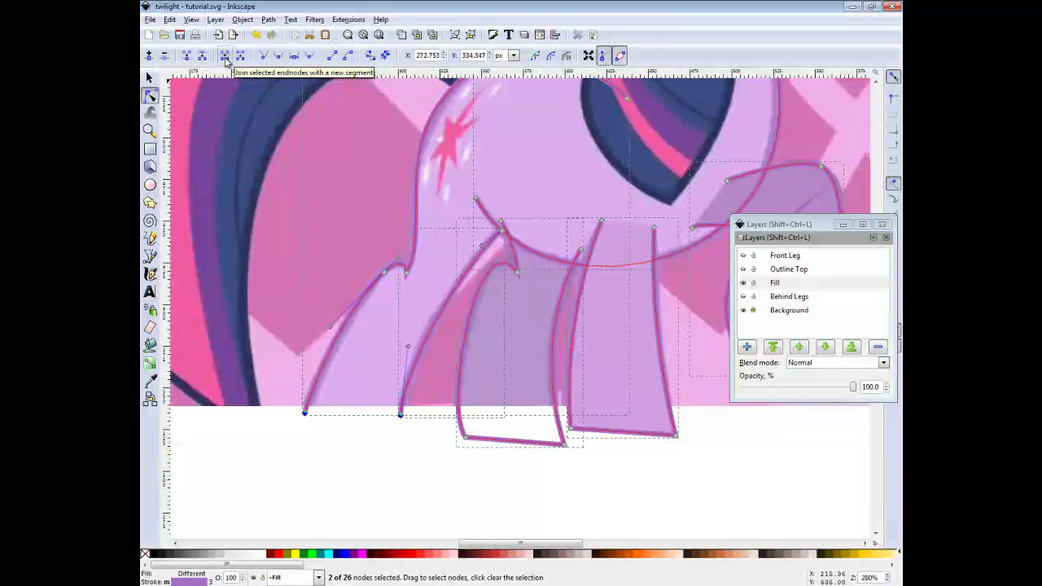
click(225, 57)
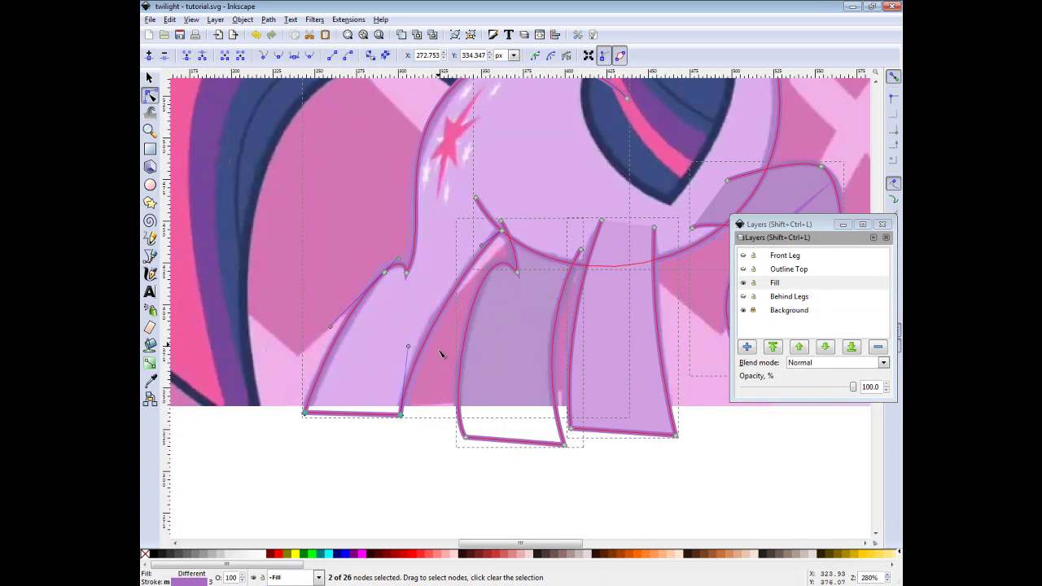
- Check the closed leg bottom and the leg-body junction, then zoom out to the whole pony
scroll(432, 375, up, 1)
scroll(420, 424, up, 2)
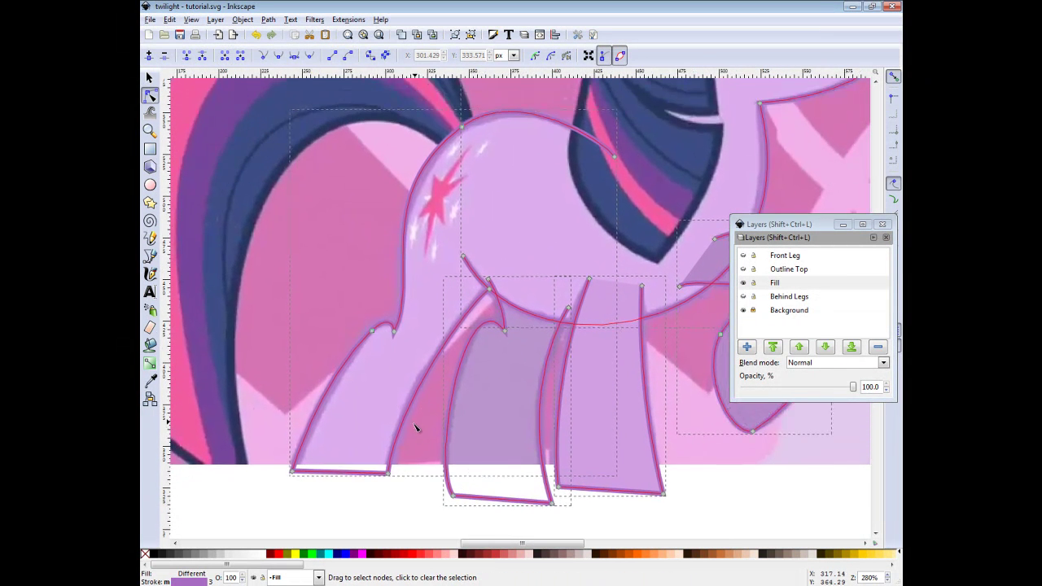
scroll(449, 356, up, 1)
scroll(464, 334, right, 2)
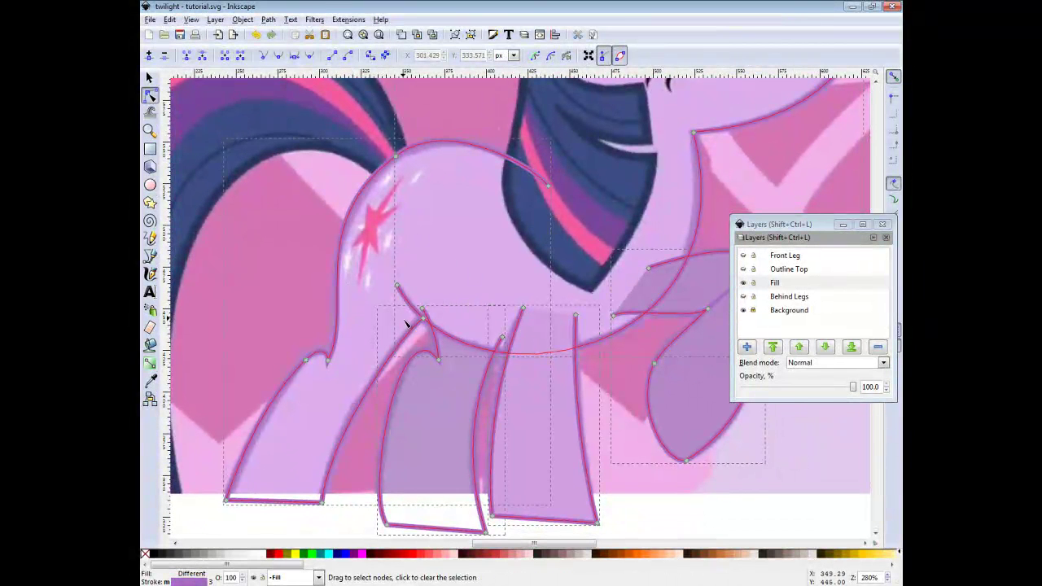
click(321, 503)
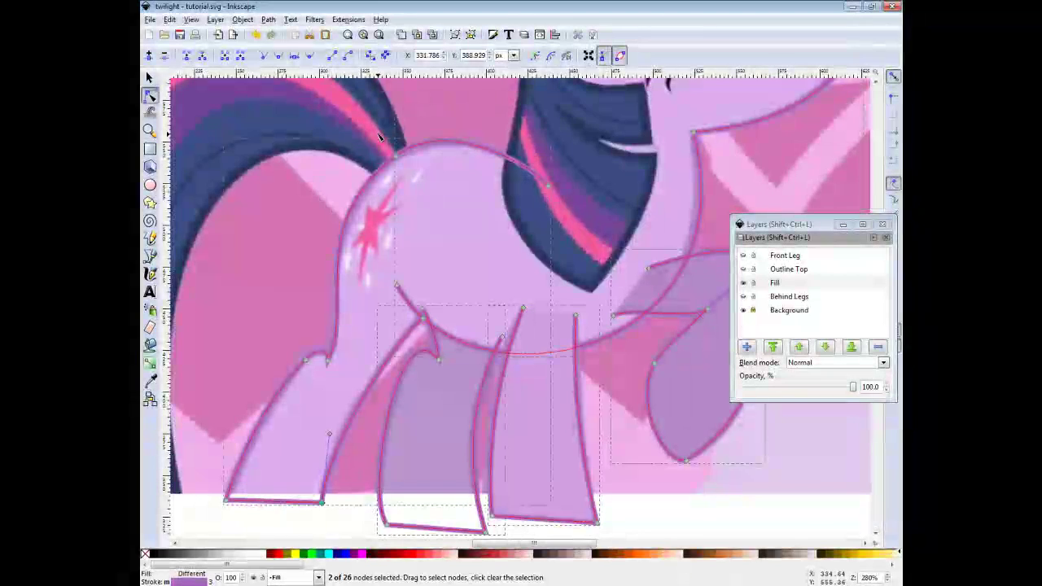
ctrl+scroll(409, 319, up, 3)
scroll(480, 317, down, 1)
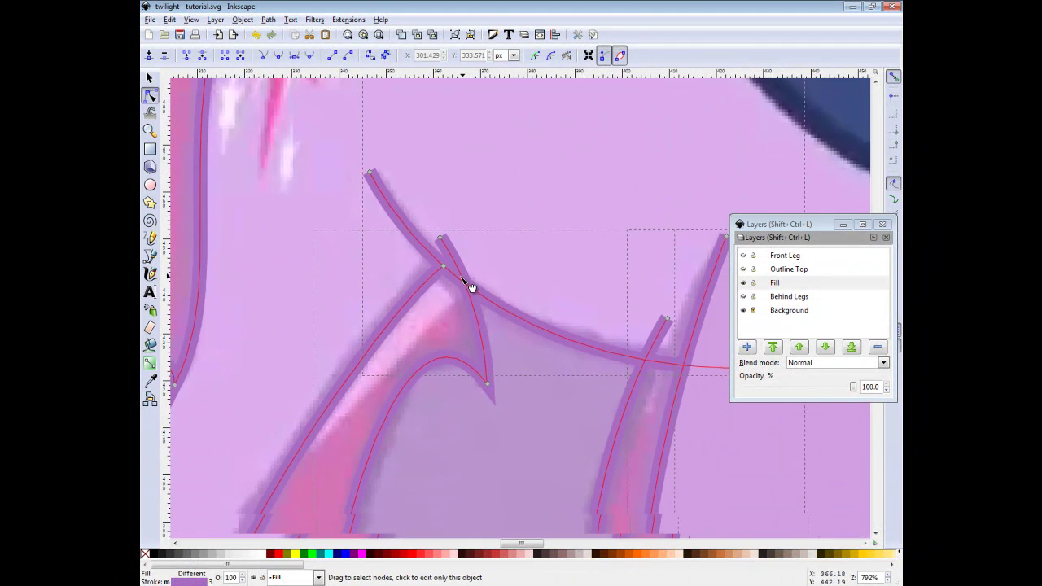
drag(473, 288, 505, 302)
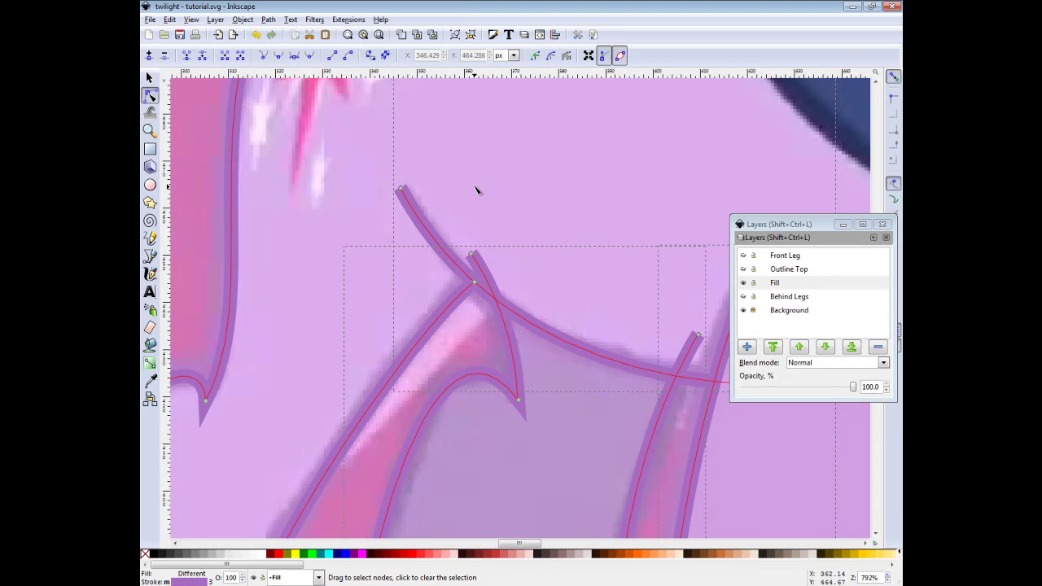
scroll(491, 299, down, 7)
key(Escape)
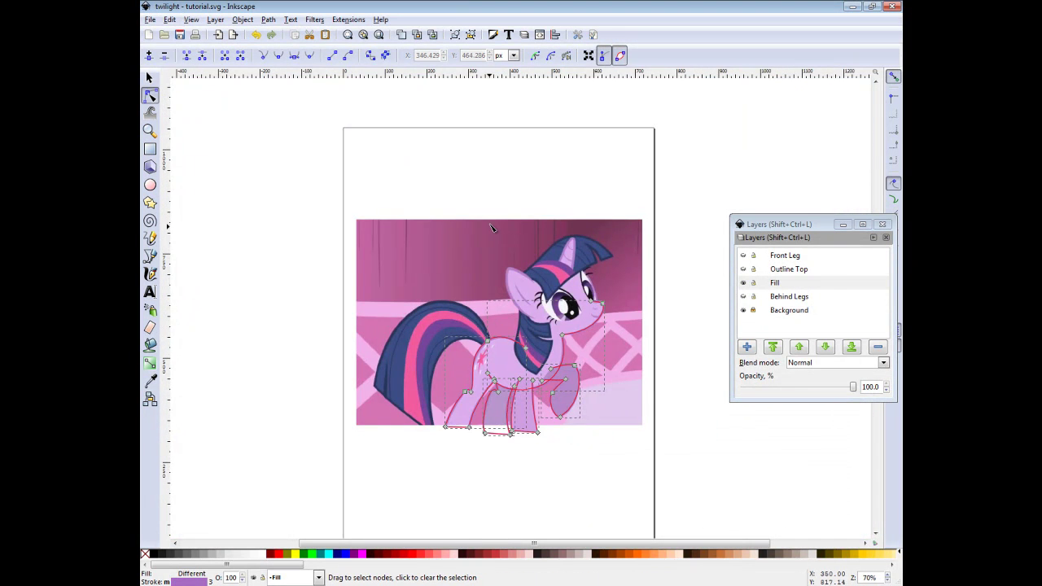
scroll(501, 264, up, 6)
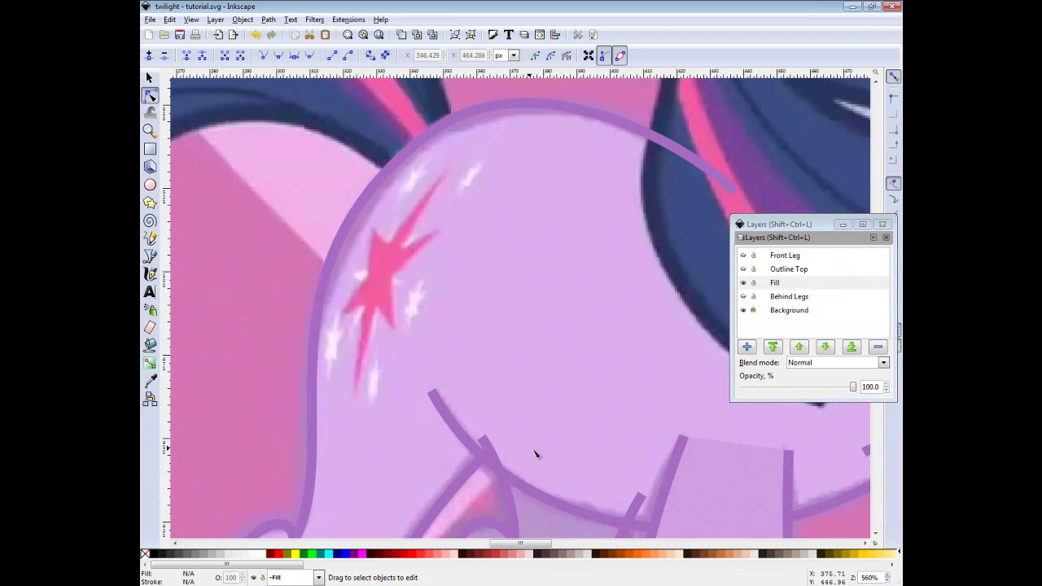
- Delete the overshooting top end node of the belly curve
click(521, 368)
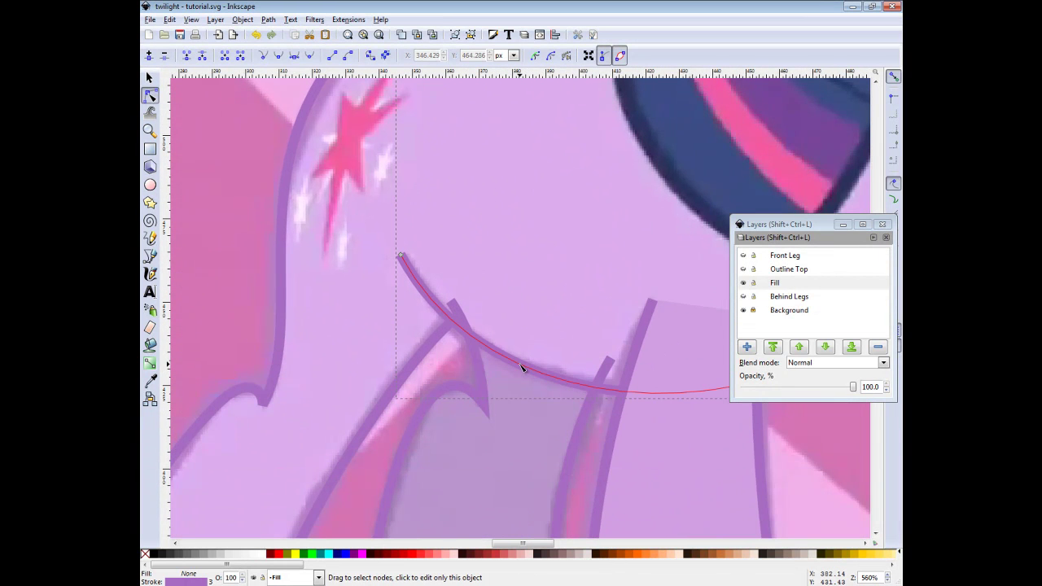
scroll(461, 330, up, 5)
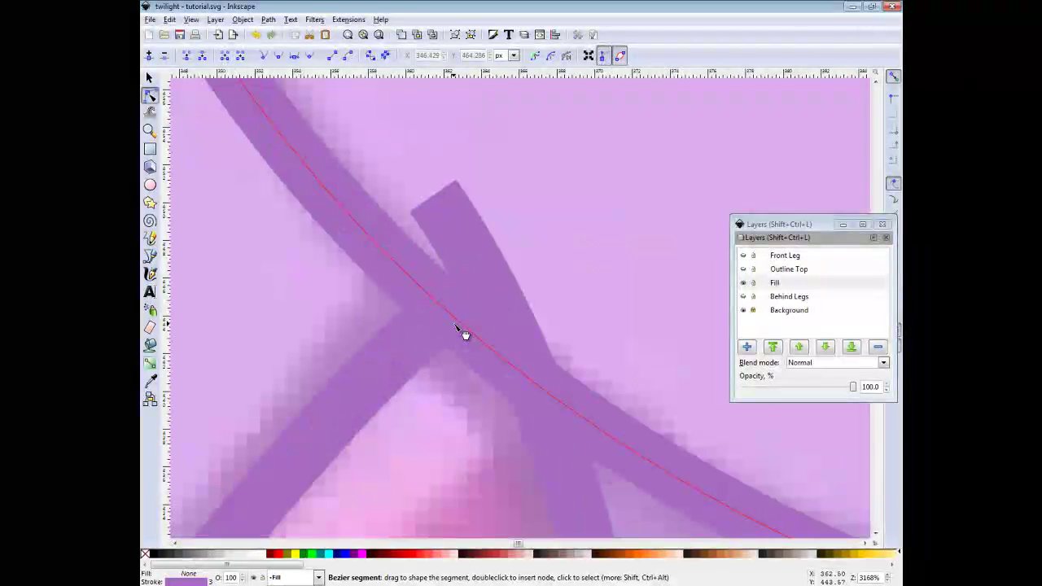
scroll(457, 324, up, 1)
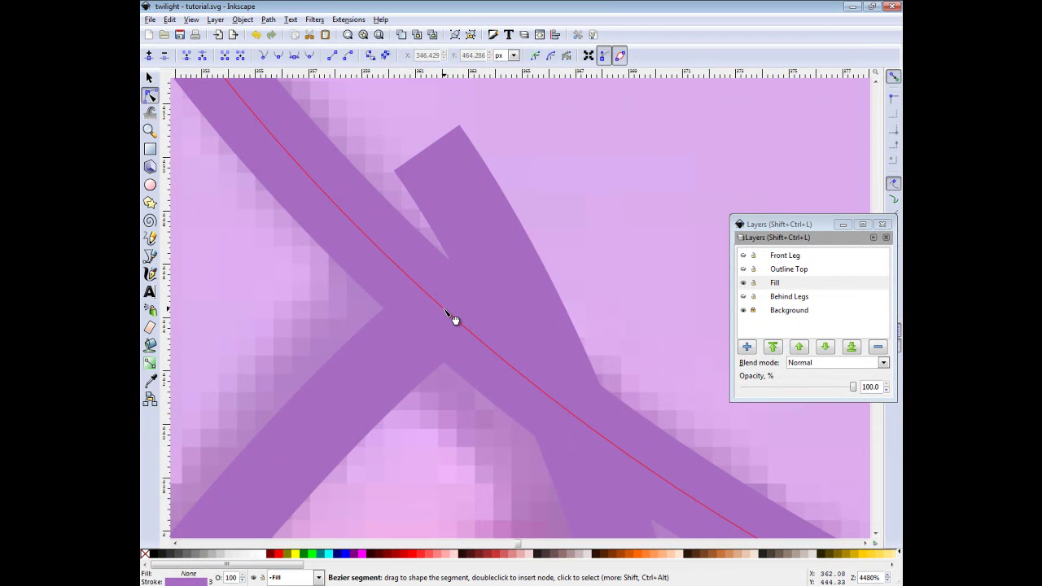
click(453, 319)
scroll(453, 319, down, 2)
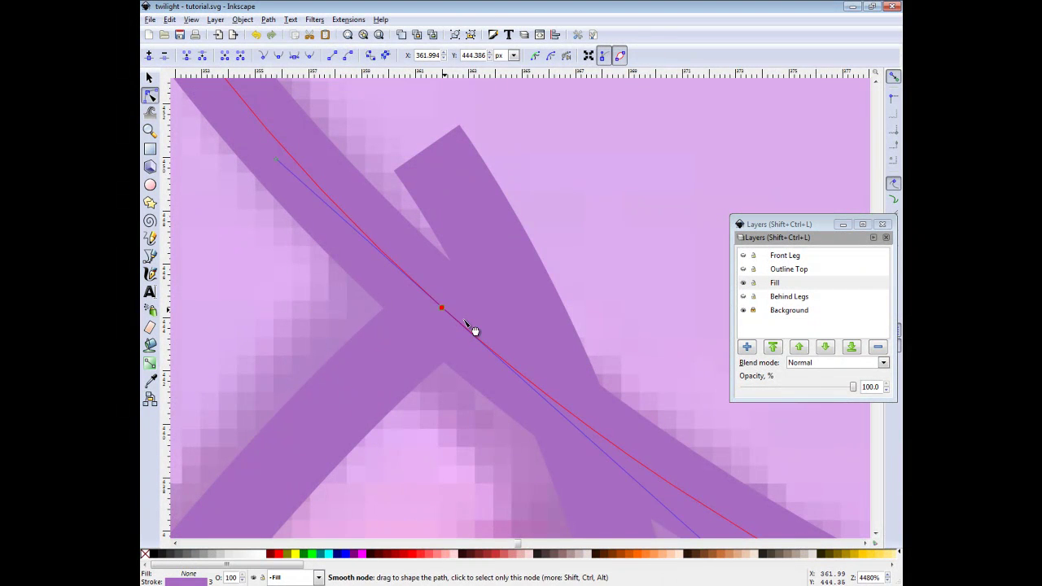
scroll(482, 324, down, 2)
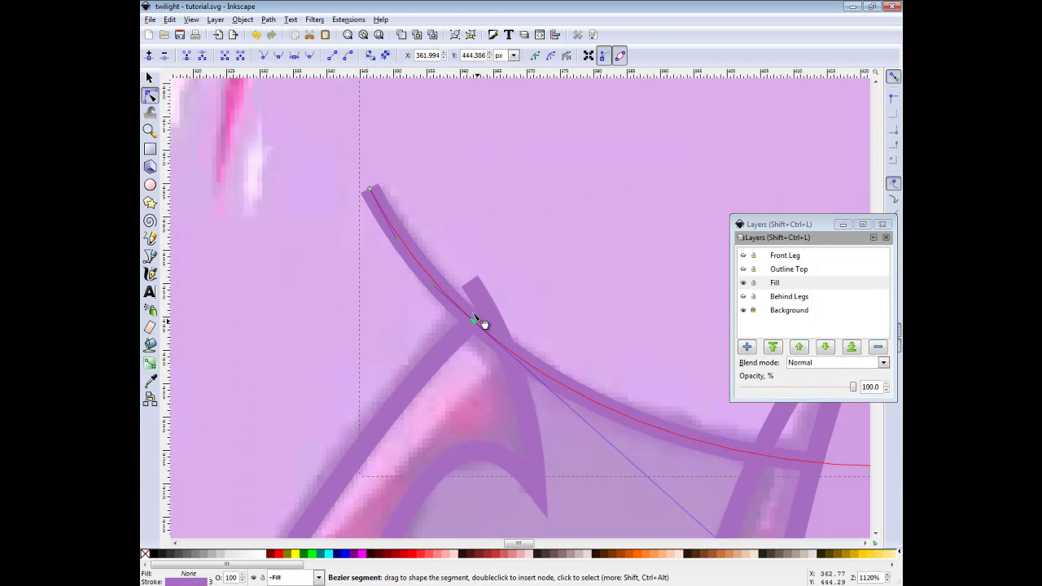
click(369, 190)
key(Delete)
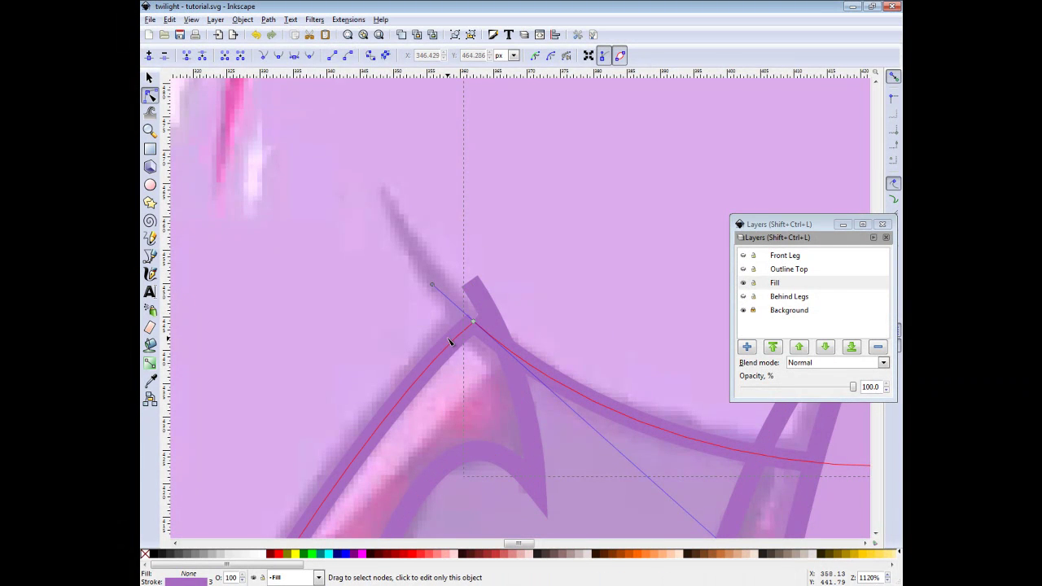
scroll(450, 339, down, 6)
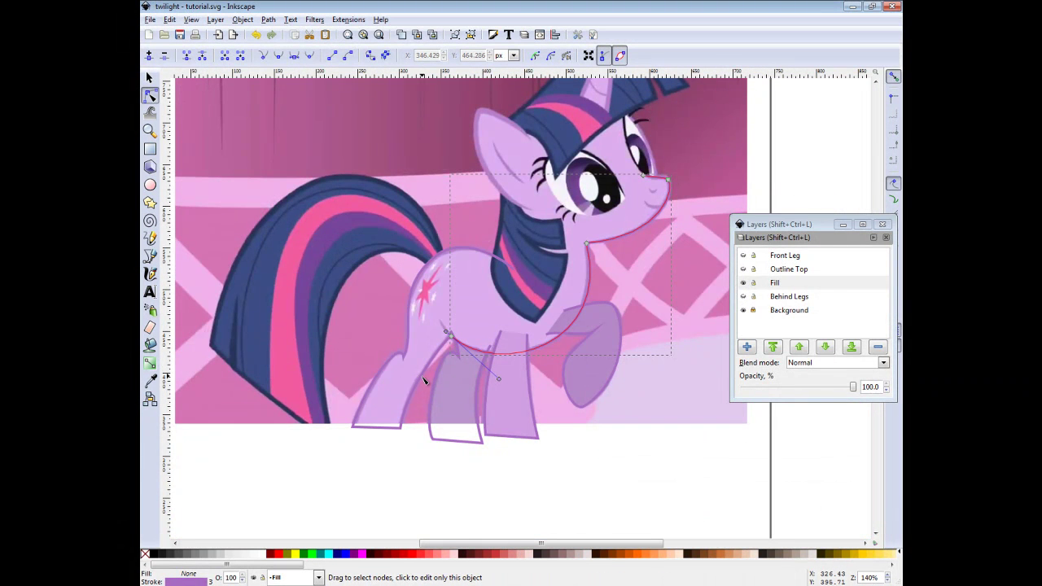
- Add the back leg outline to the selection and join the two overlapping junction nodes
shift+click(411, 404)
scroll(446, 355, up, 7)
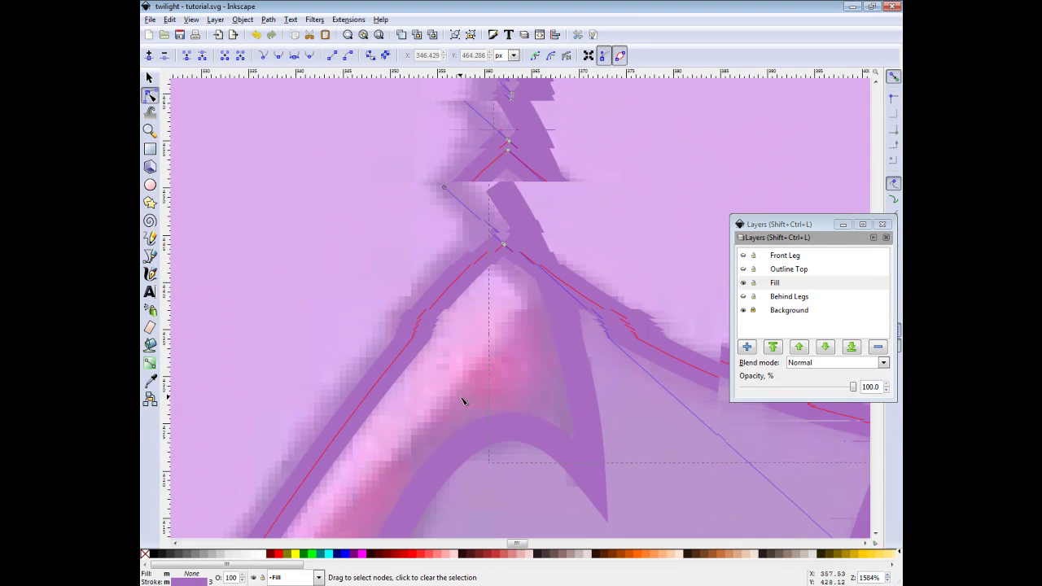
scroll(461, 401, down, 5)
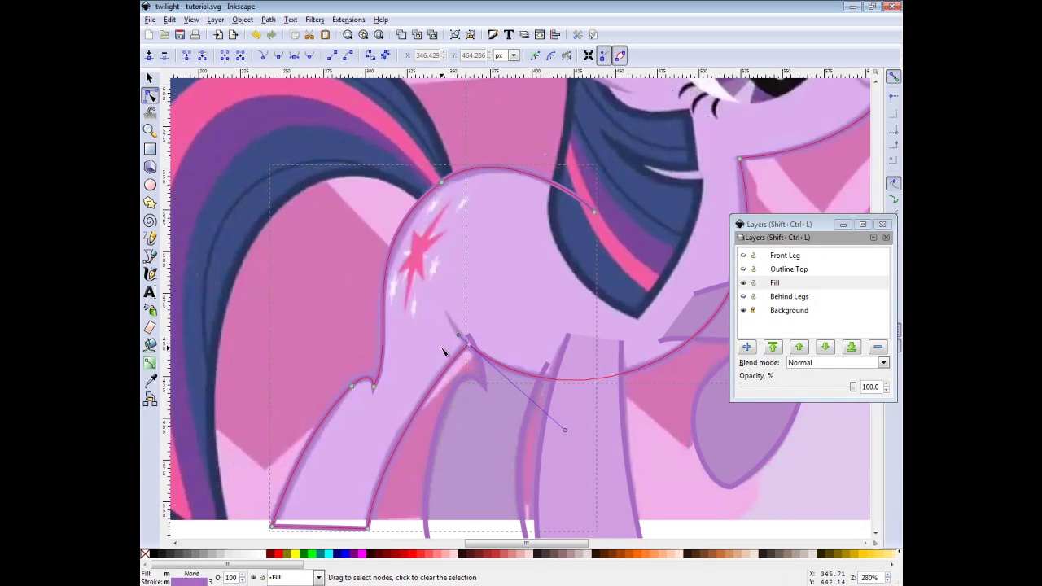
scroll(470, 350, up, 7)
scroll(477, 363, up, 3)
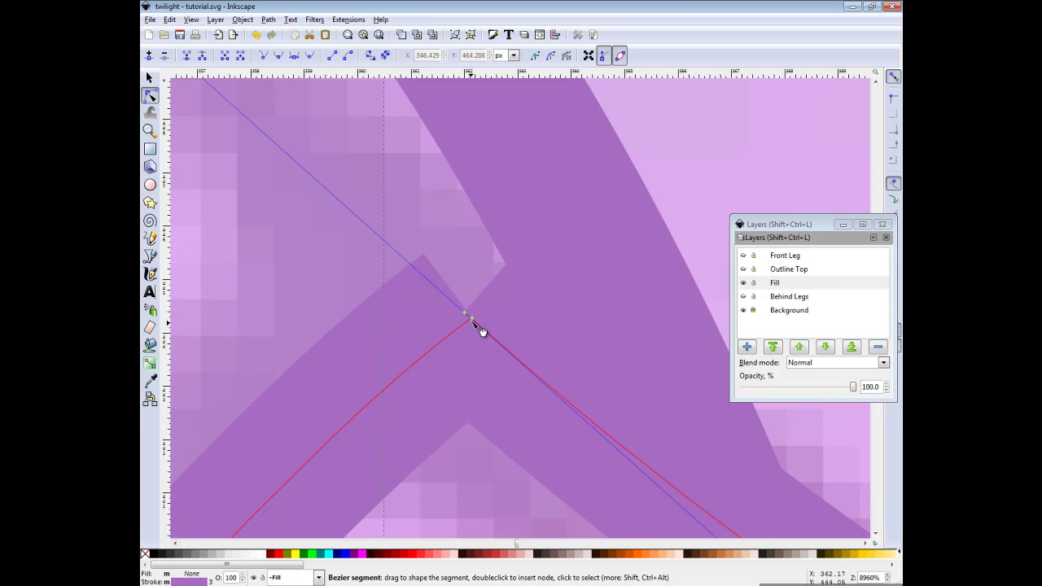
drag(498, 342, 458, 365)
key(ctrl+z)
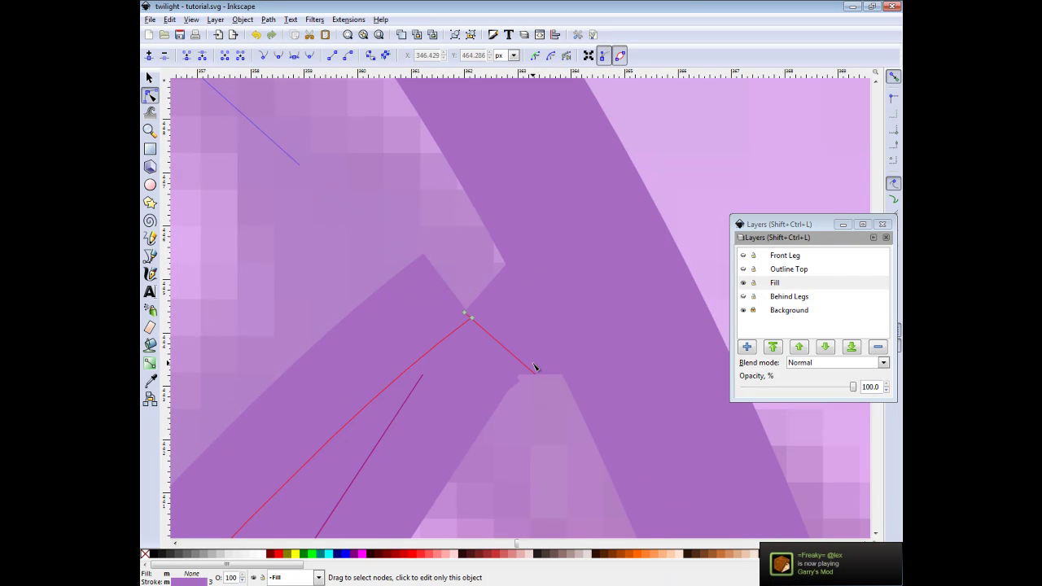
drag(296, 176, 646, 425)
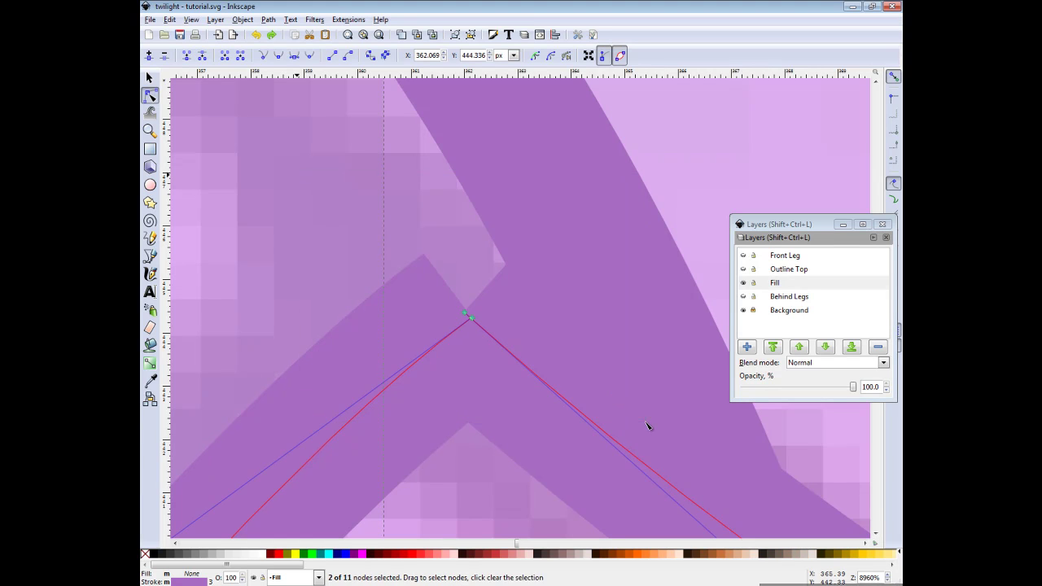
click(186, 55)
scroll(470, 260, down, 8)
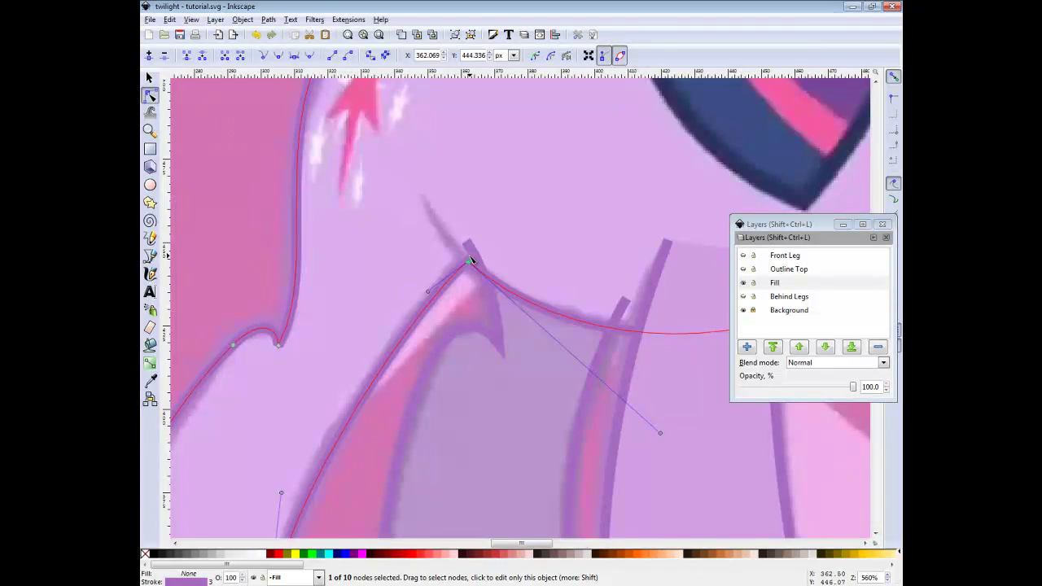
scroll(470, 261, down, 2)
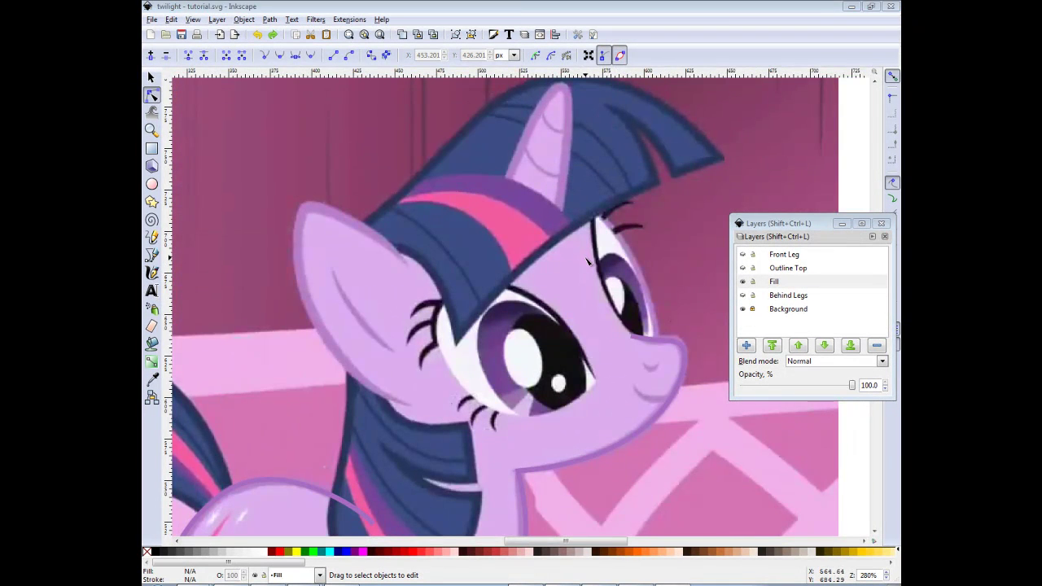
- Scroll around the canvas to inspect the pony's fill shapes
scroll(586, 261, down, 10)
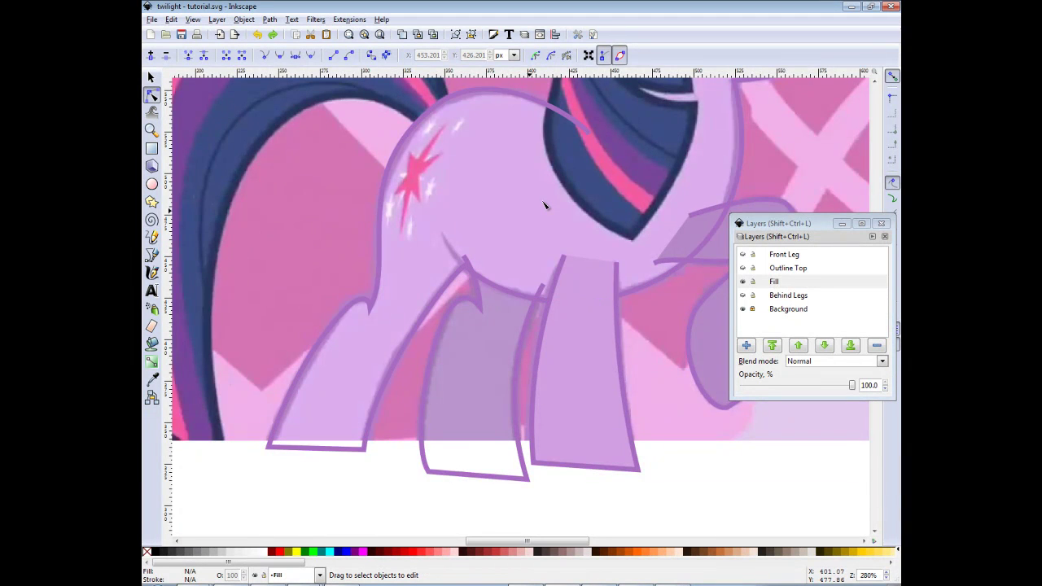
scroll(516, 263, up, 3)
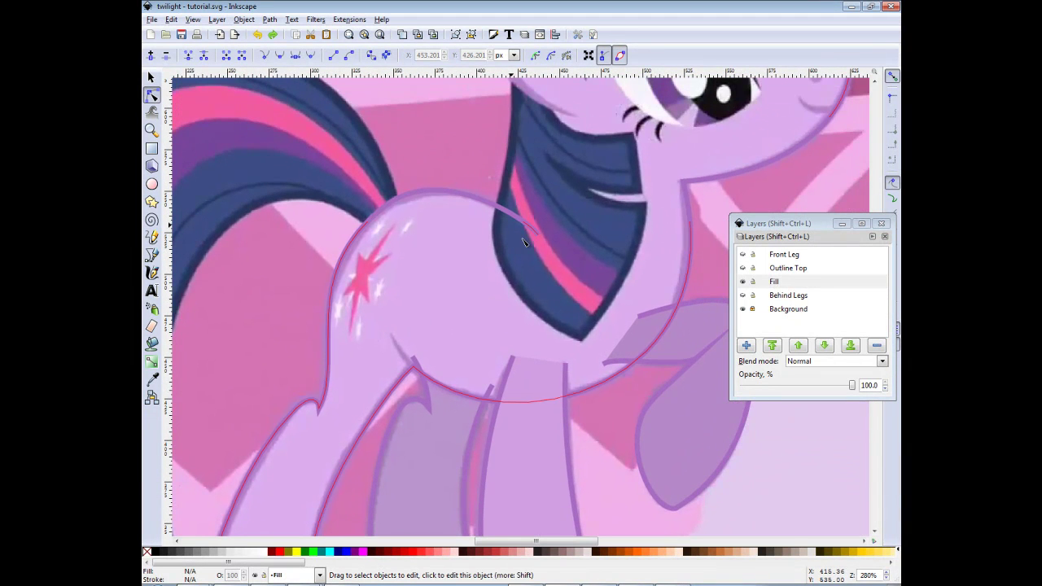
scroll(433, 454, up, 5)
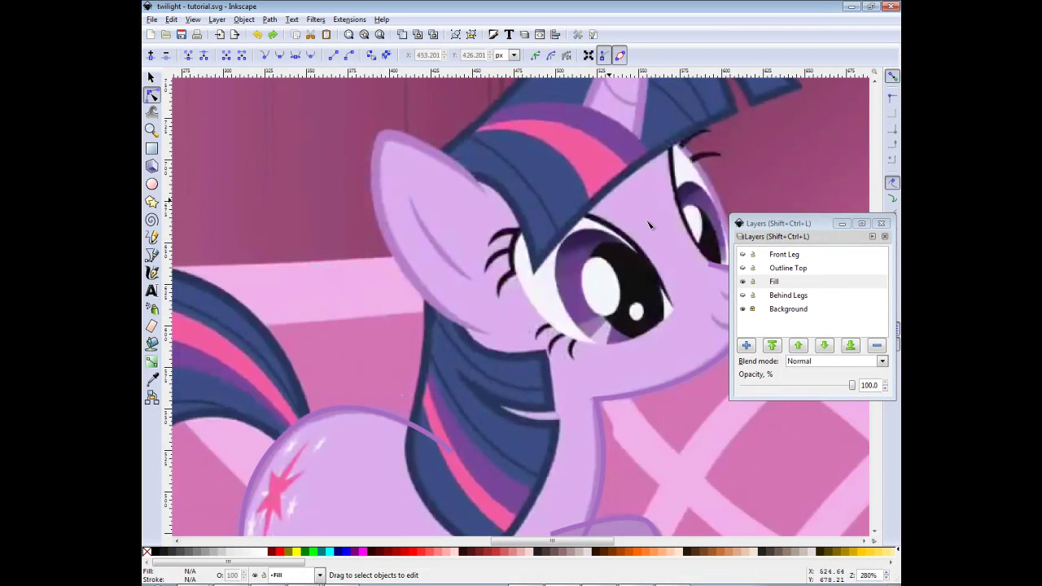
scroll(570, 195, right, 6)
scroll(495, 168, up, 1)
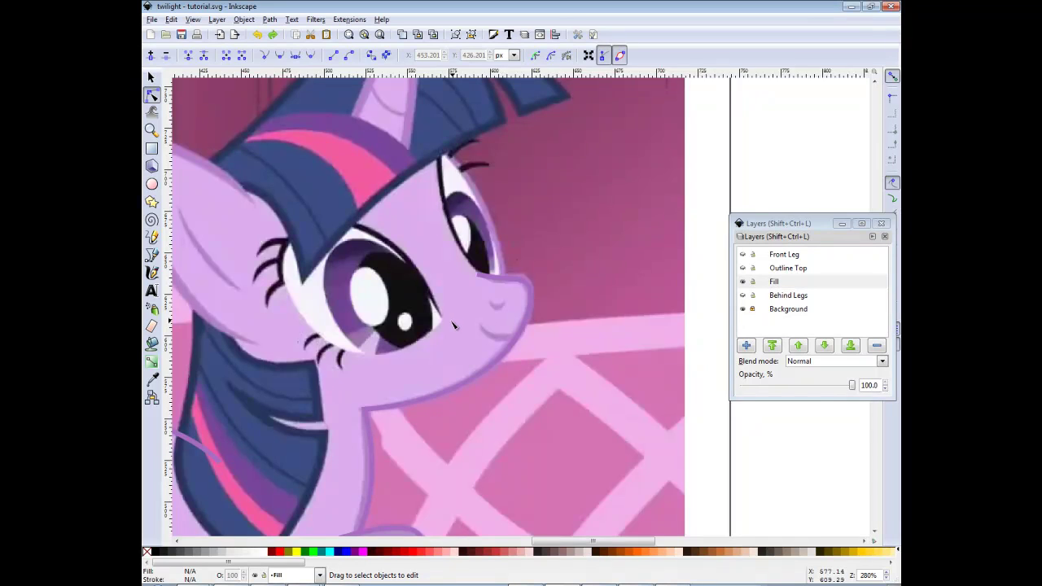
scroll(472, 175, left, 4)
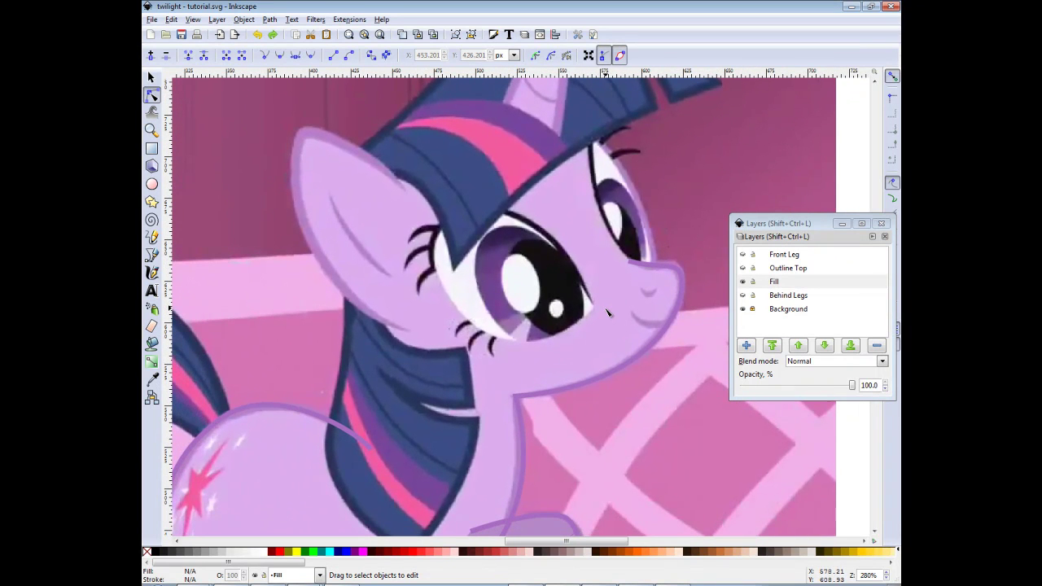
scroll(308, 213, down, 1)
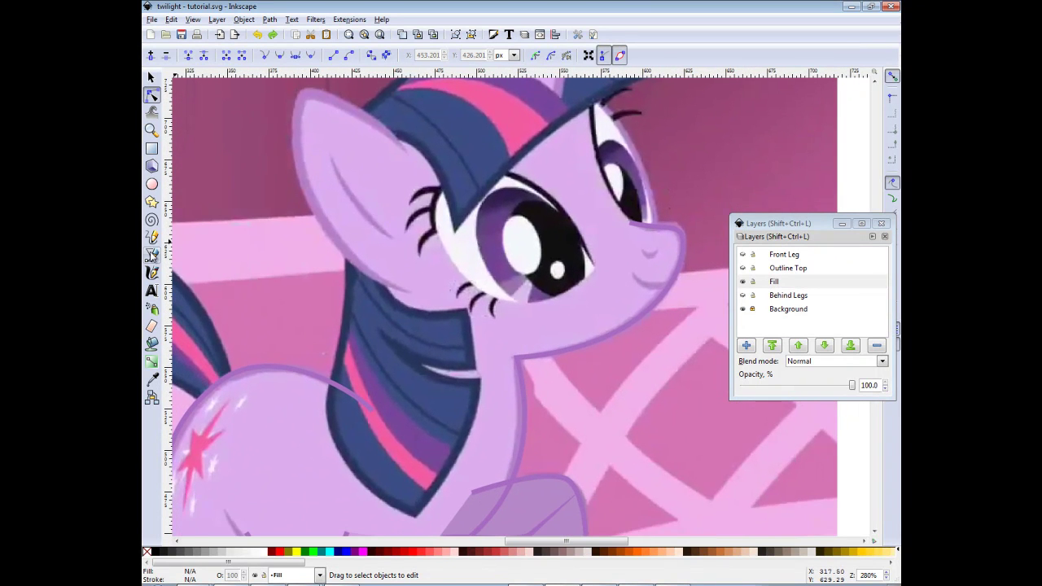
- Select the body outline path with the Node tool to show its nodes near the neck
key(b)
key(n)
click(362, 398)
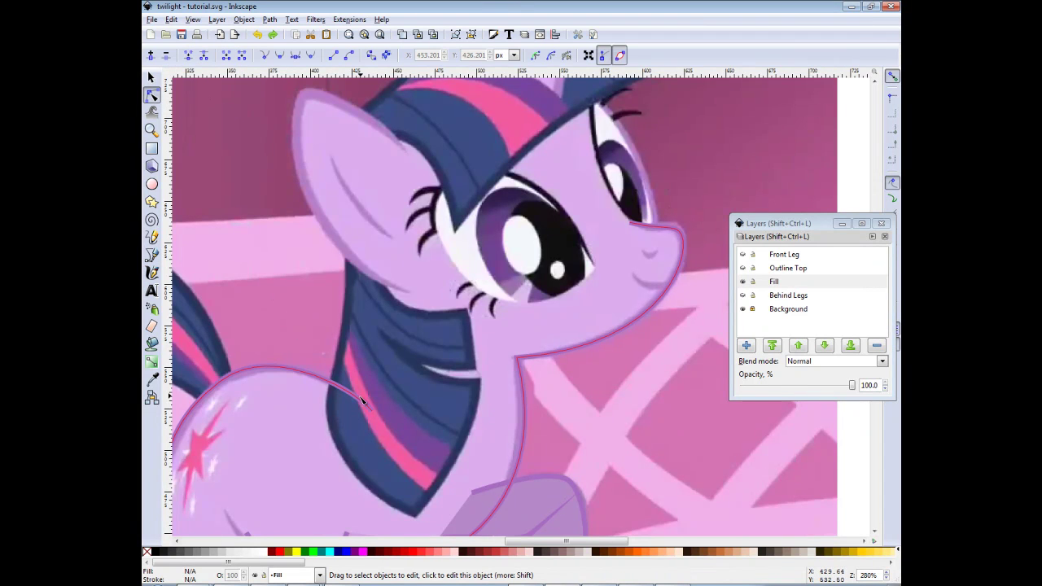
click(362, 398)
scroll(455, 326, down, 5)
scroll(489, 293, left, 3)
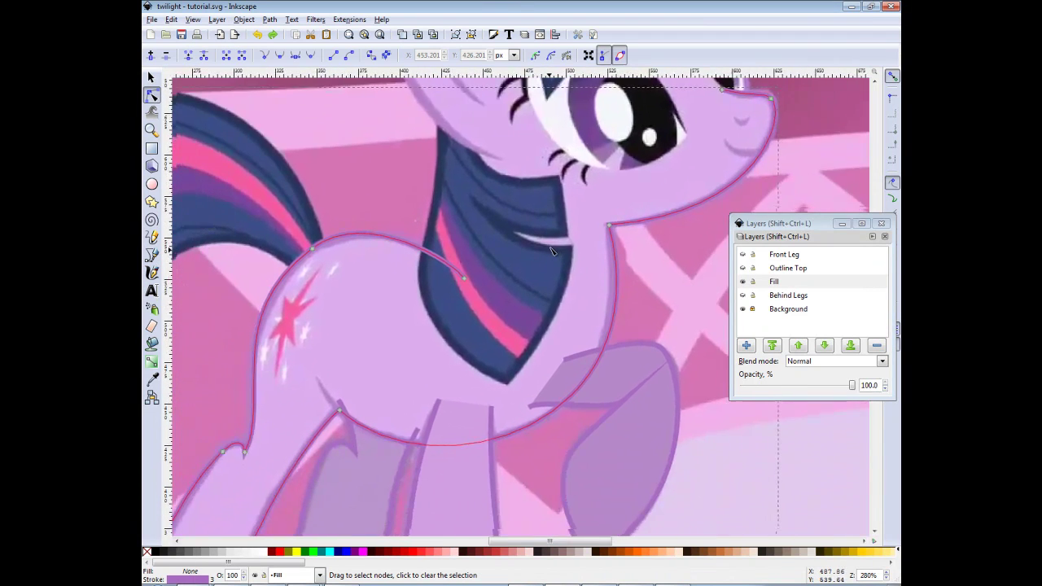
scroll(555, 263, up, 2)
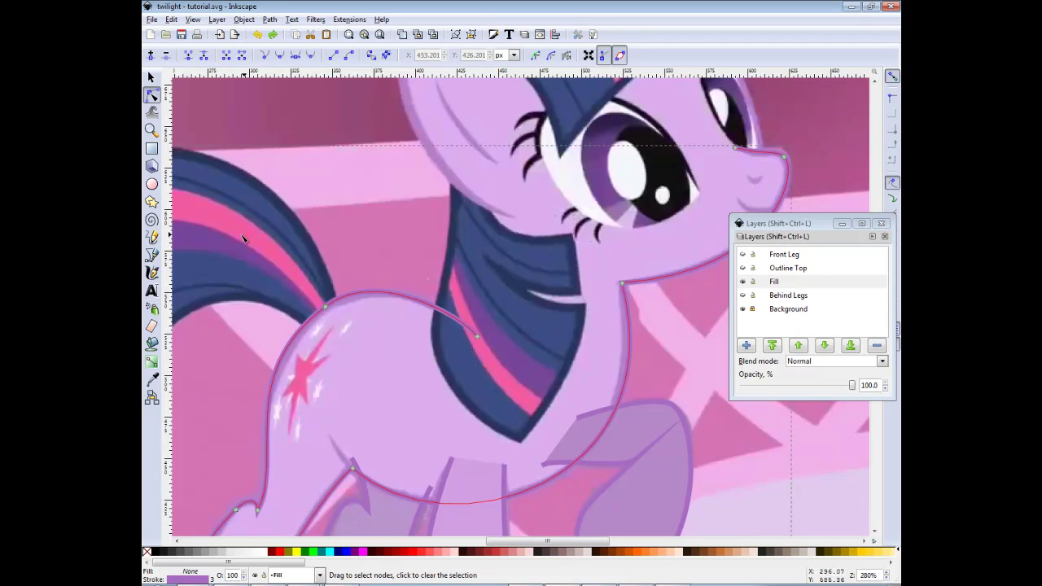
- Continue the body outline with the Bezier tool up the neck, around the ear and forelock to the muzzle
click(155, 258)
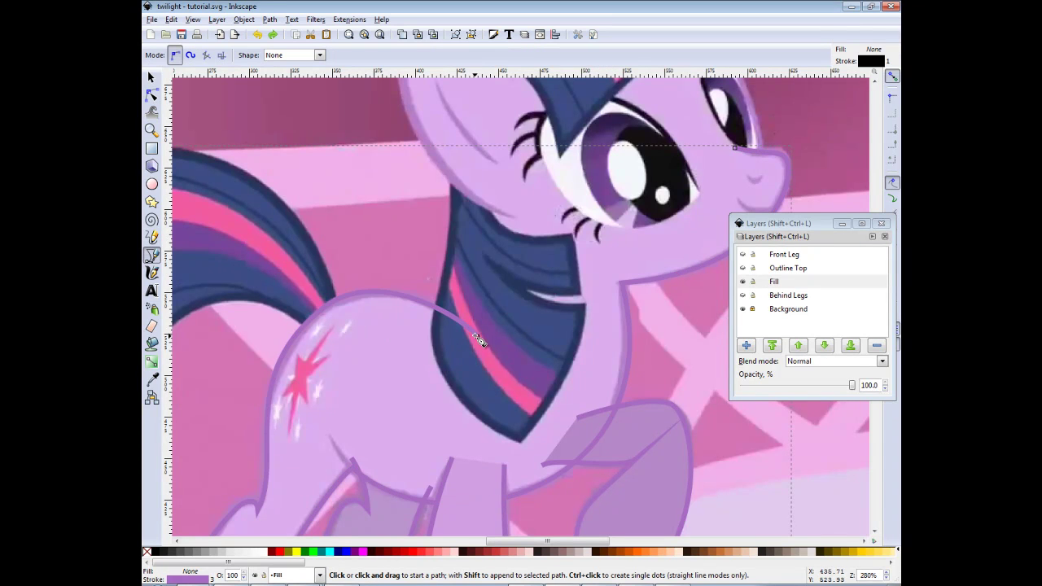
click(478, 337)
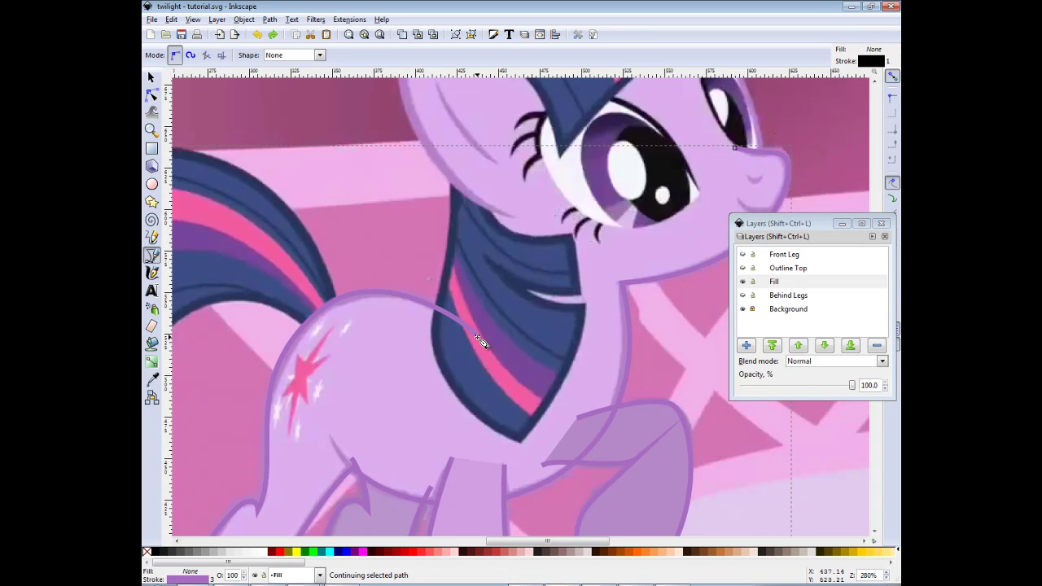
scroll(598, 236, up, 3)
scroll(599, 236, right, 3)
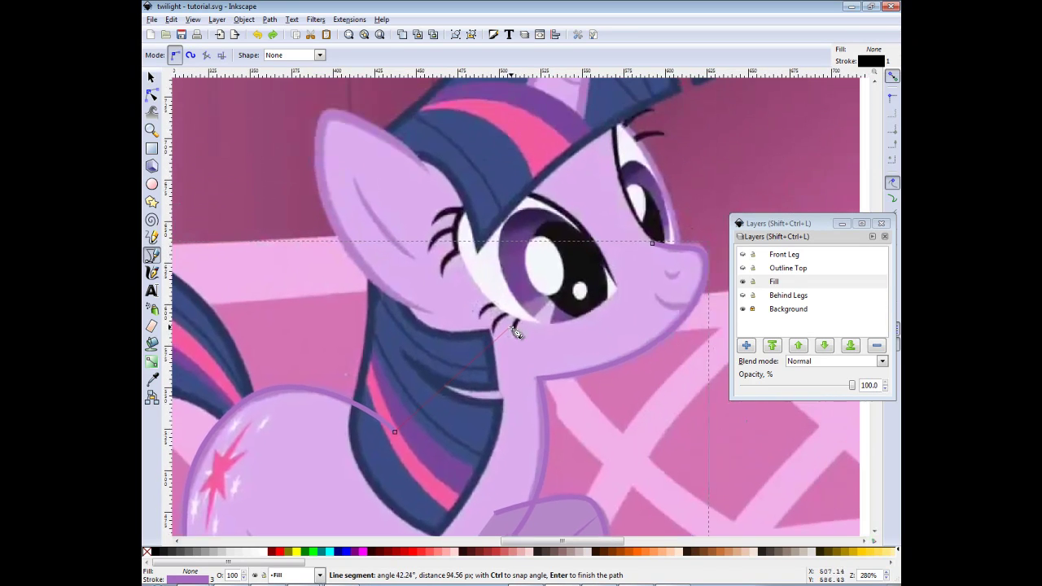
click(414, 314)
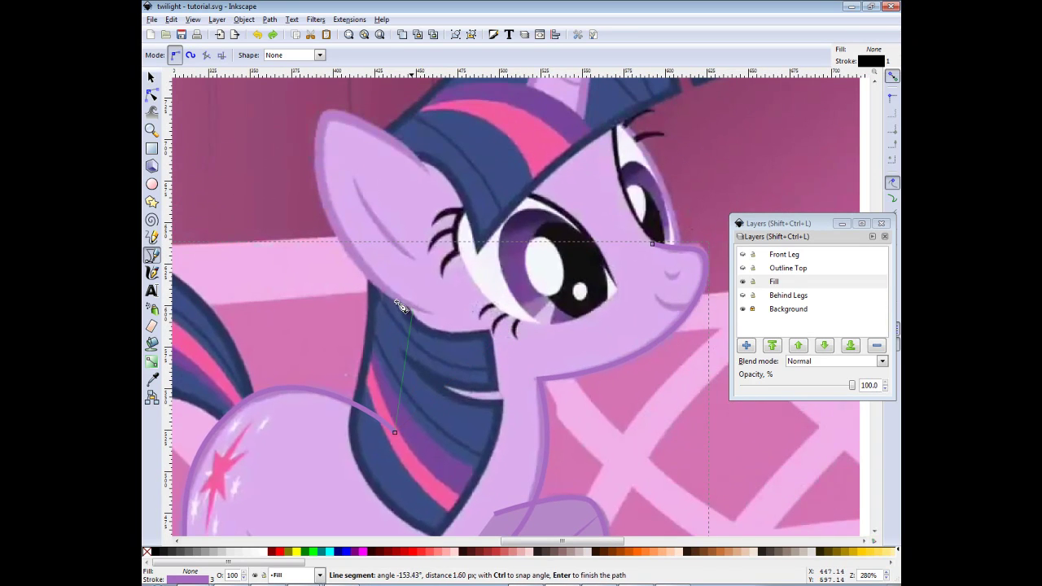
click(326, 118)
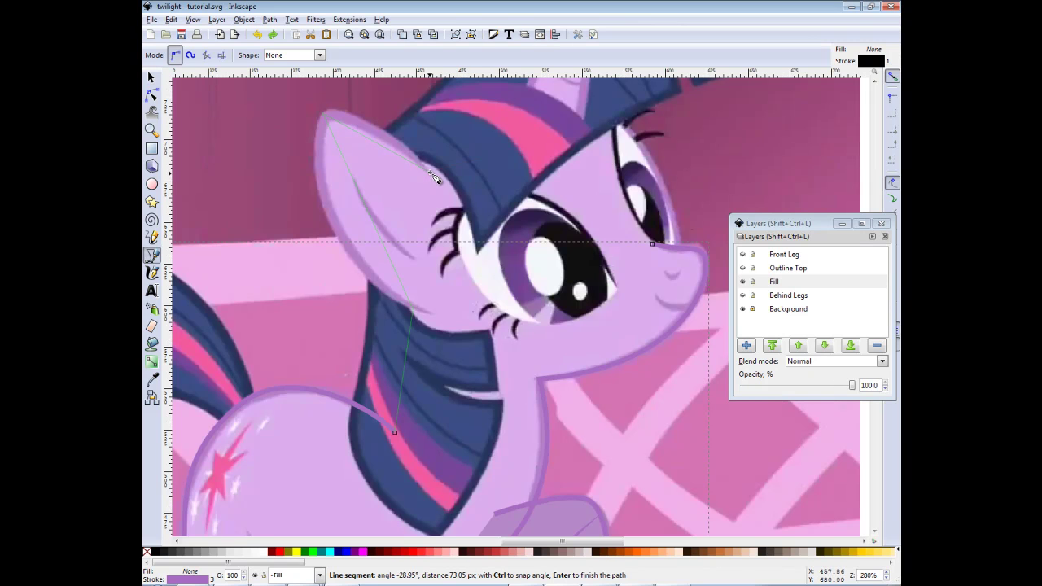
click(429, 172)
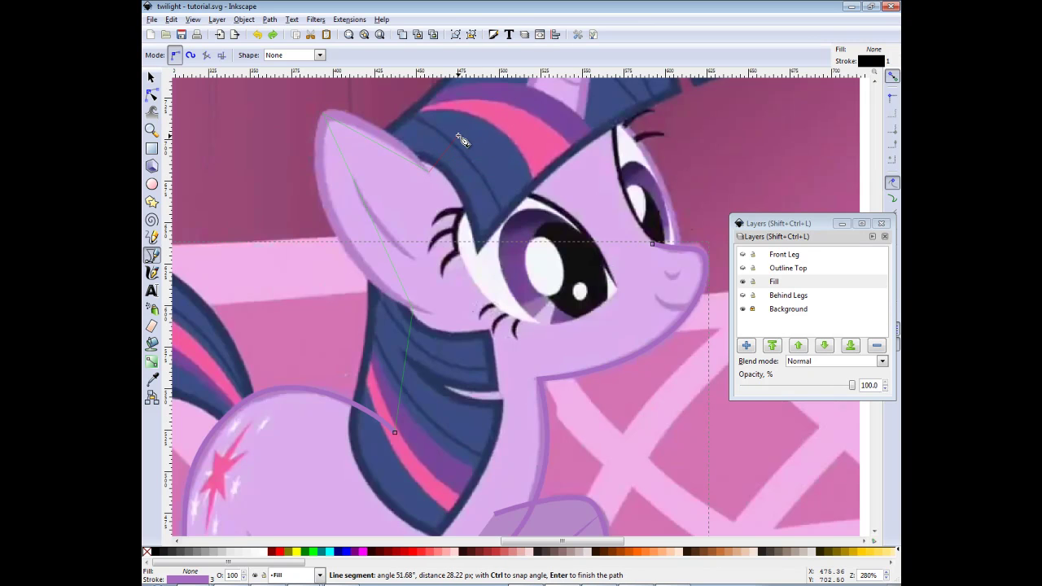
click(414, 157)
click(616, 125)
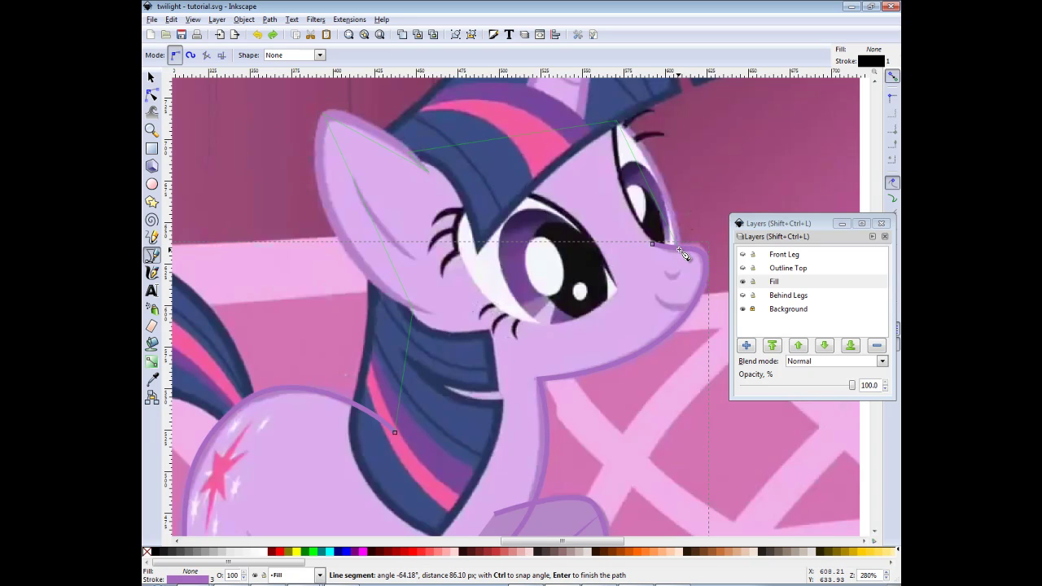
click(679, 249)
key(Return)
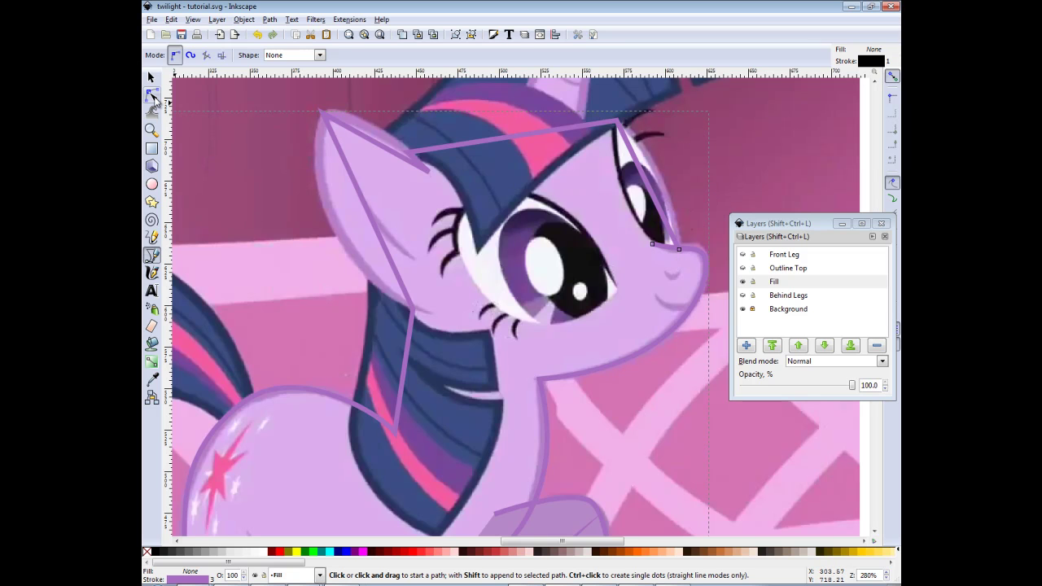
- Bend the neck segments with the Node tool so they follow the mane
click(152, 96)
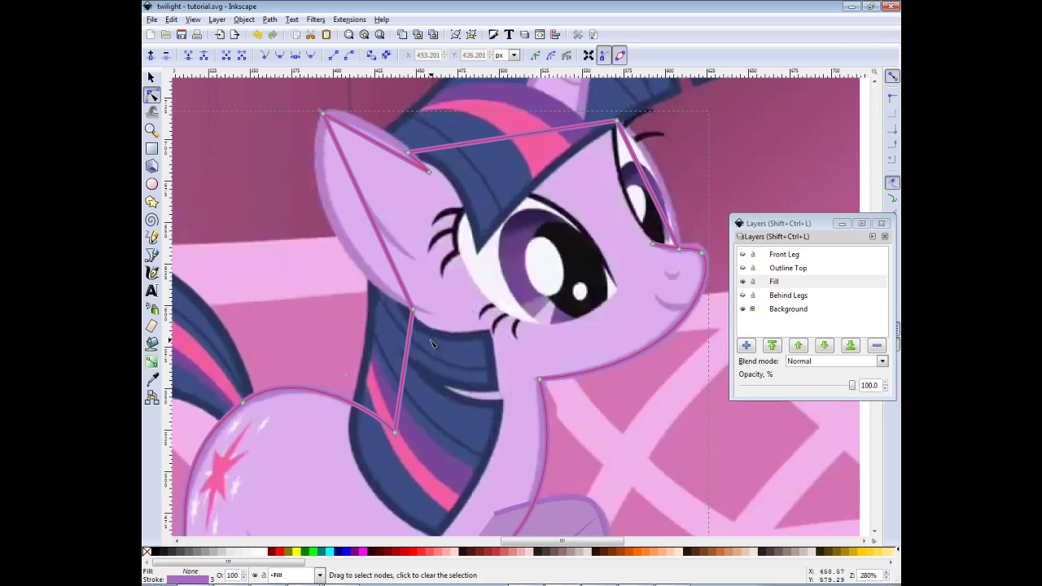
scroll(466, 382, down, 1)
scroll(472, 358, left, 1)
scroll(442, 328, up, 1)
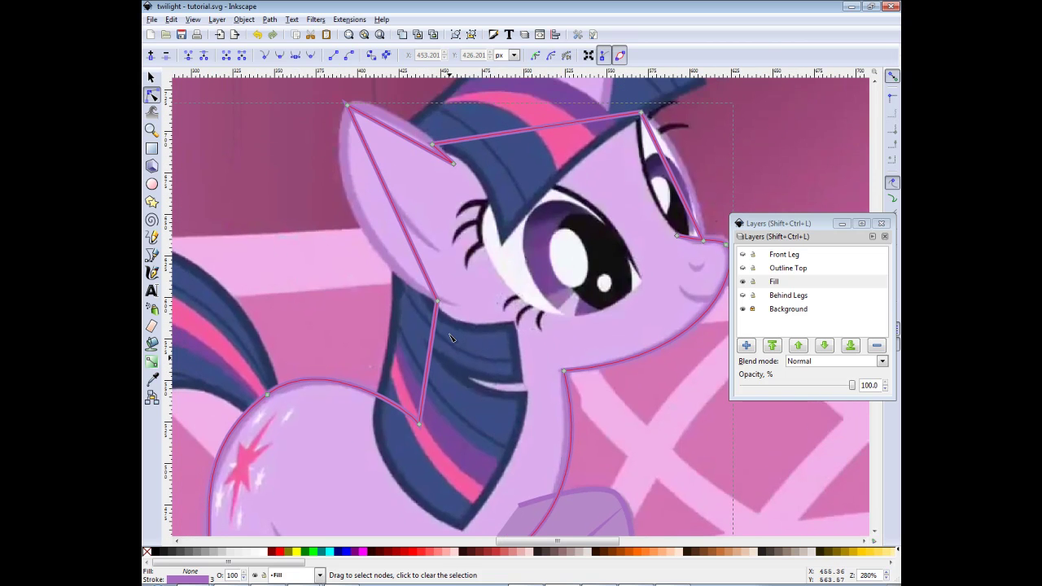
scroll(446, 333, up, 2)
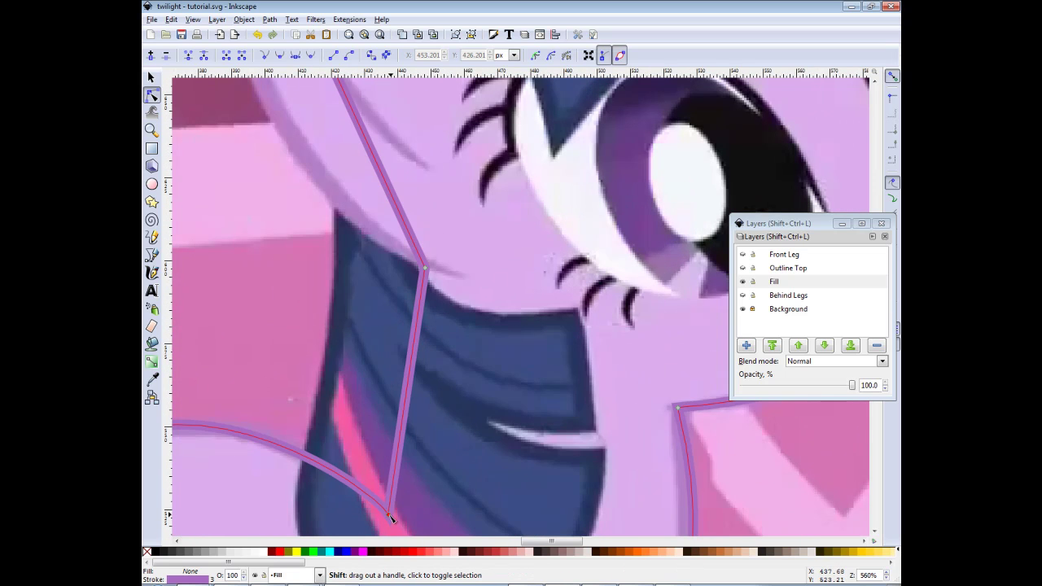
drag(388, 514, 355, 445)
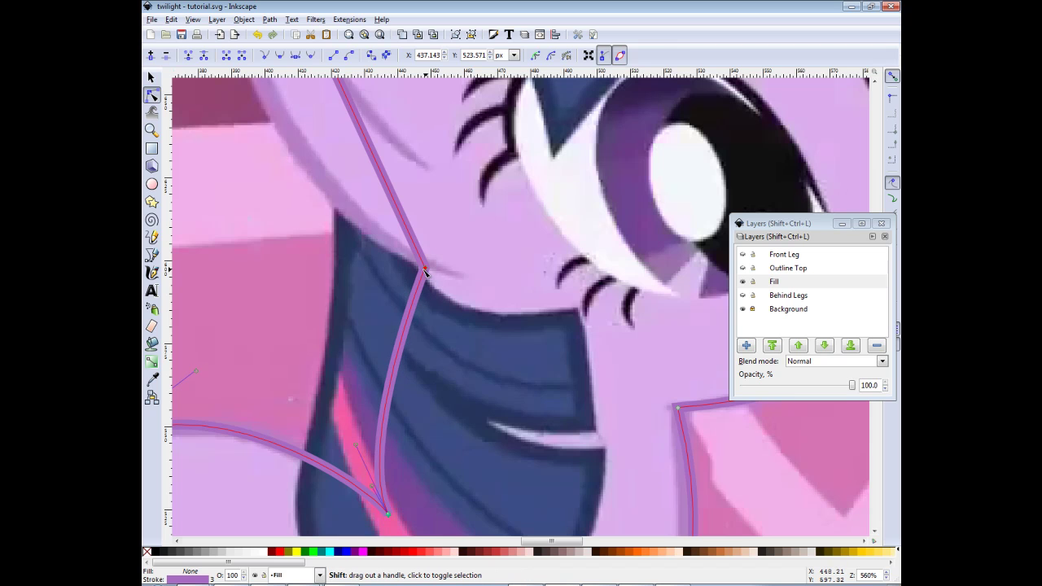
drag(424, 269, 388, 237)
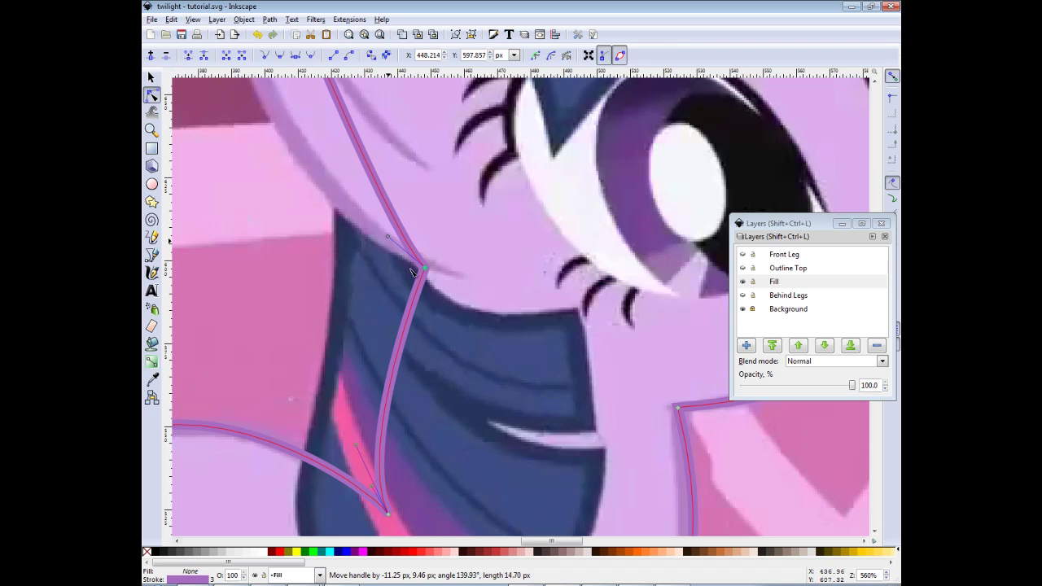
mouse_move(424, 268)
mouse_down()
mouse_move(397, 289)
mouse_move(414, 264)
mouse_up()
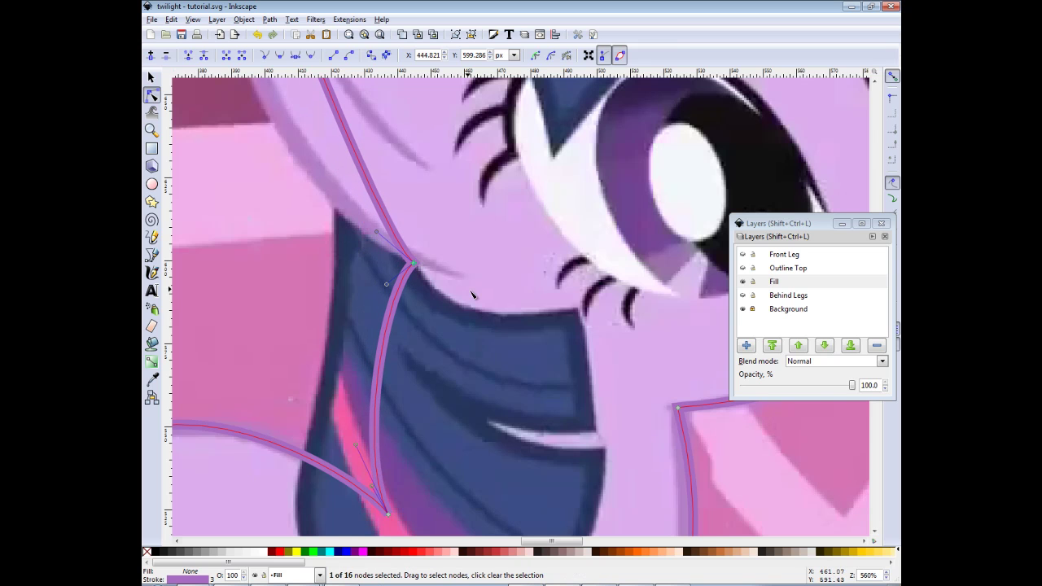
drag(472, 295, 505, 326)
scroll(521, 322, down, 1)
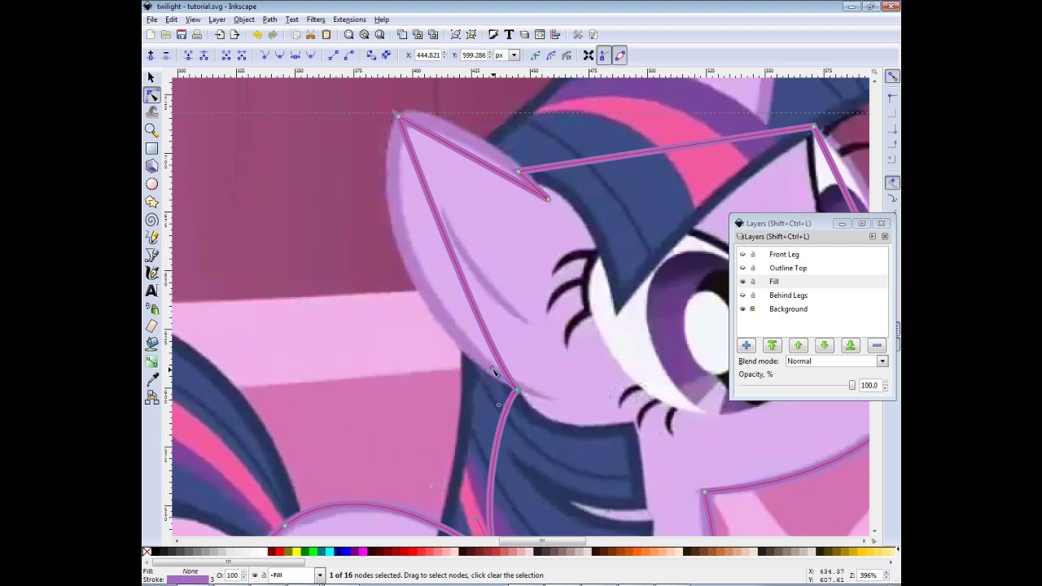
- Bow the straight ear segments into curves and nudge the ear tip node into place
drag(489, 369, 479, 362)
drag(402, 124, 437, 237)
scroll(401, 223, up, 4)
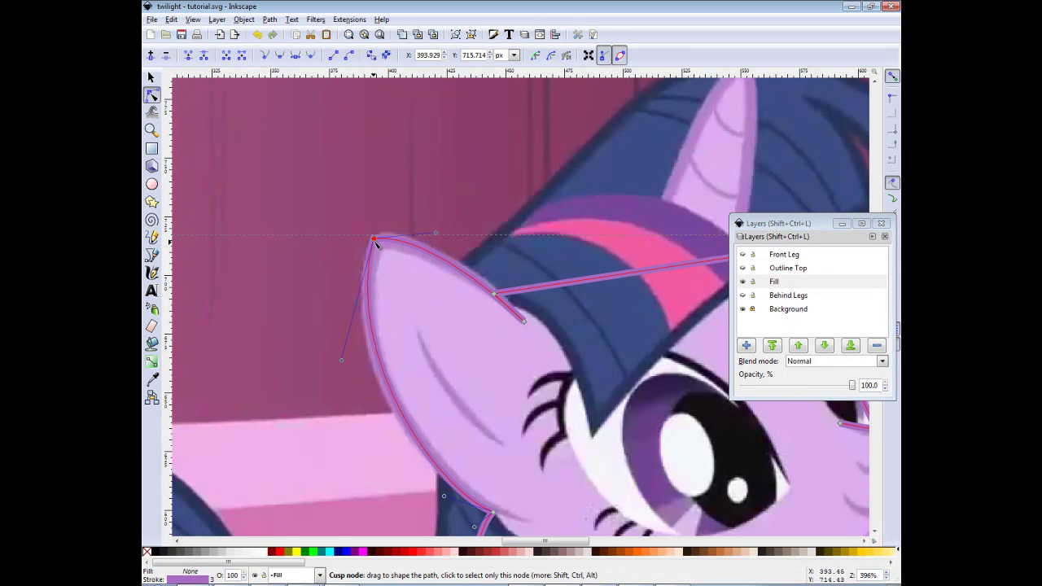
drag(375, 239, 378, 241)
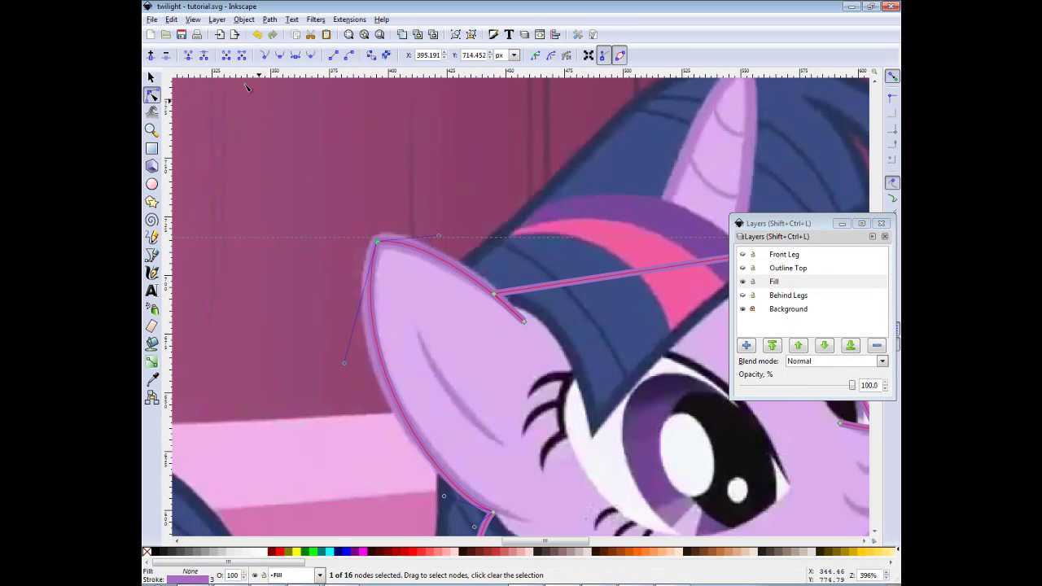
- Make the ear-tip node smooth and refine its handles into a rounded ear tip
click(282, 58)
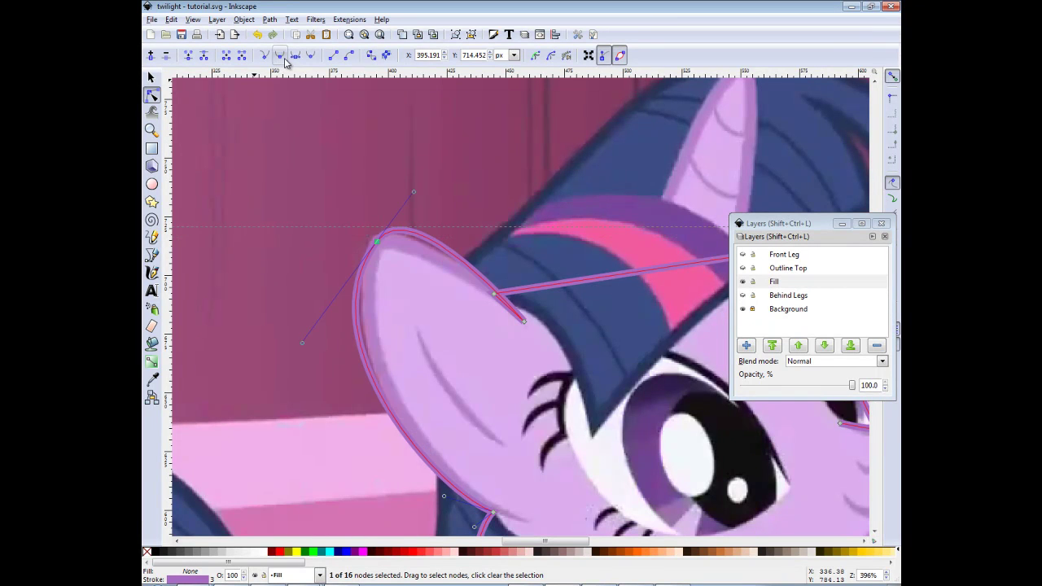
drag(305, 347, 327, 318)
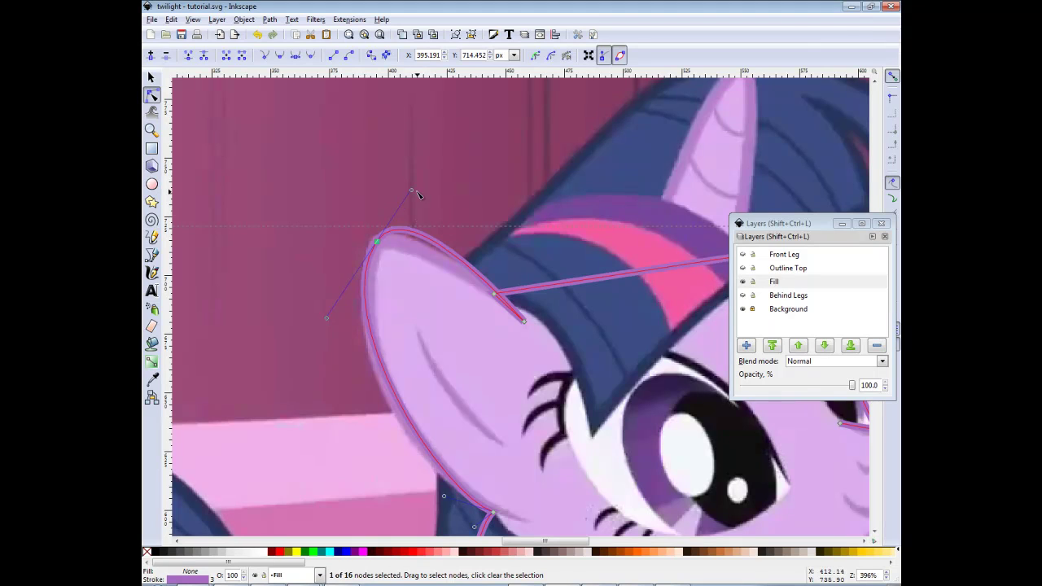
drag(411, 191, 399, 215)
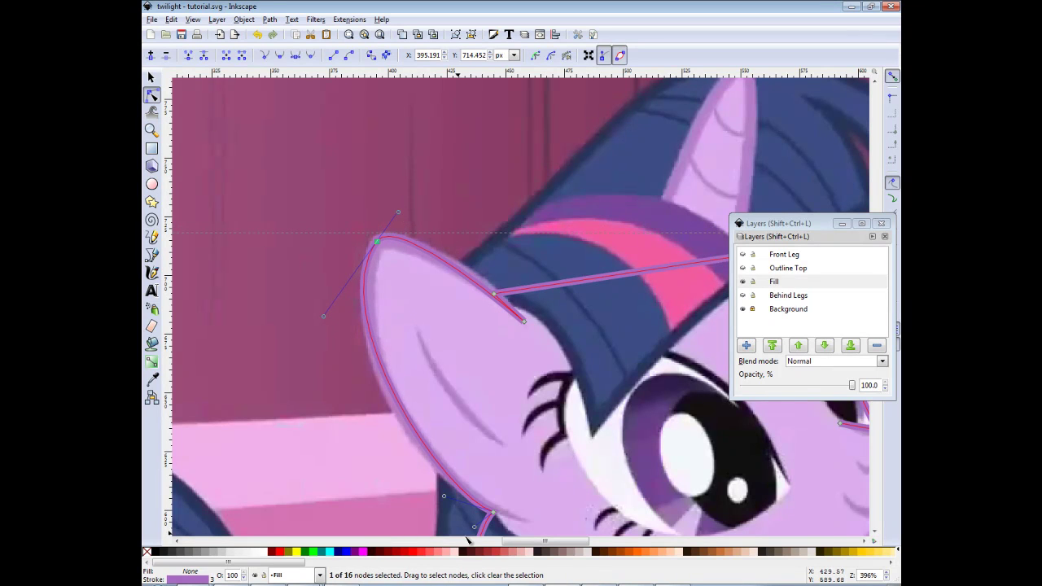
mouse_move(444, 496)
mouse_down()
mouse_move(445, 511)
mouse_move(430, 489)
mouse_up()
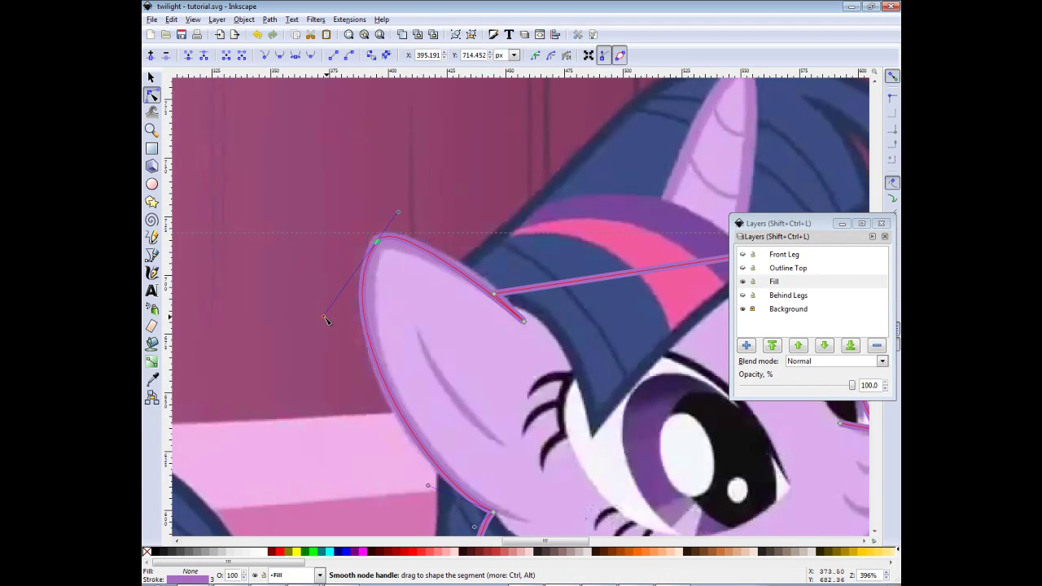
drag(327, 320, 331, 325)
drag(378, 241, 377, 246)
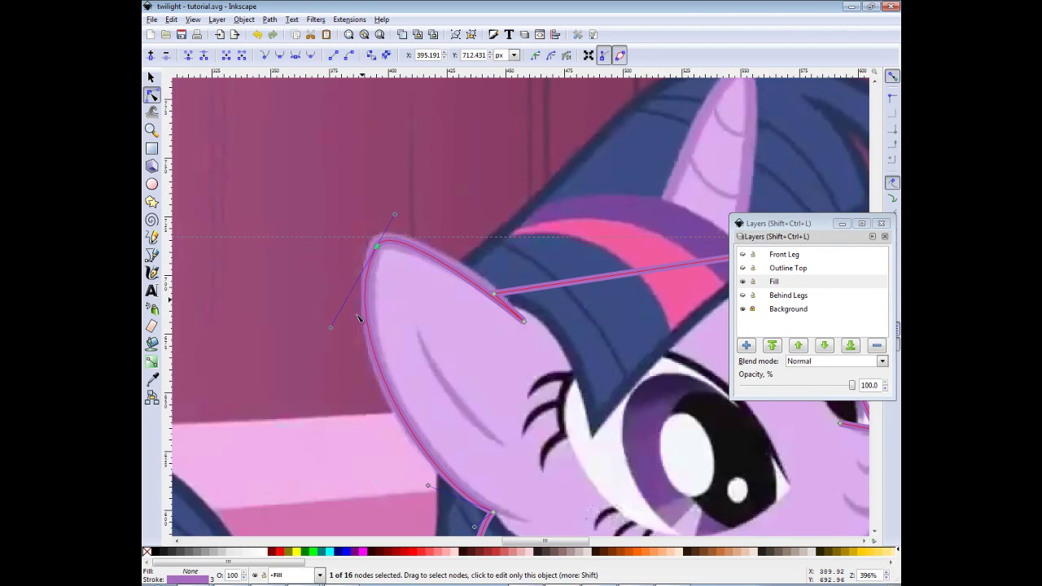
click(307, 319)
- Arch the straight segment near the ear upward over the top of the mane
scroll(465, 345, down, 2)
scroll(464, 344, right, 3)
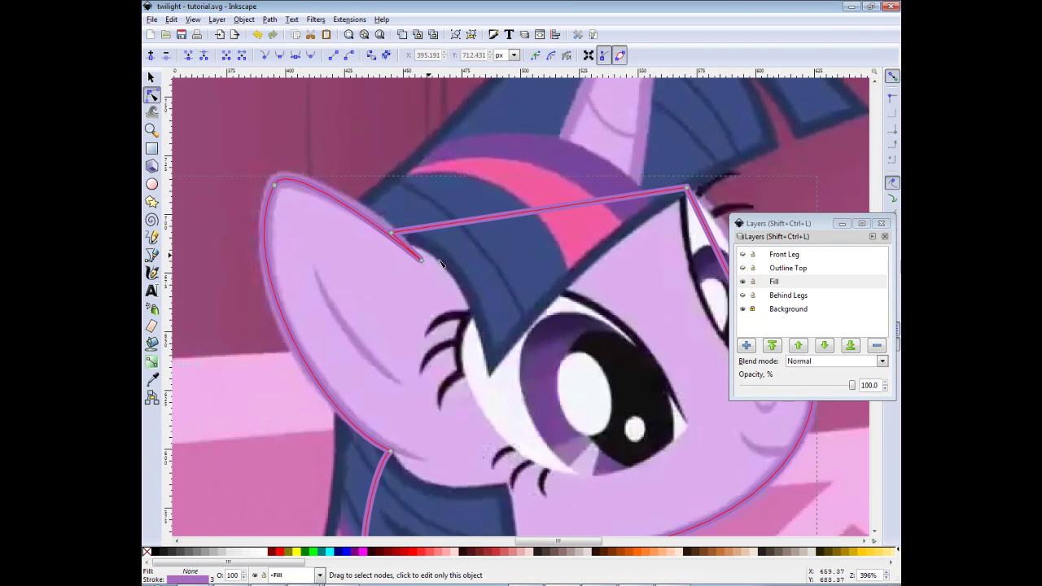
drag(393, 236, 429, 128)
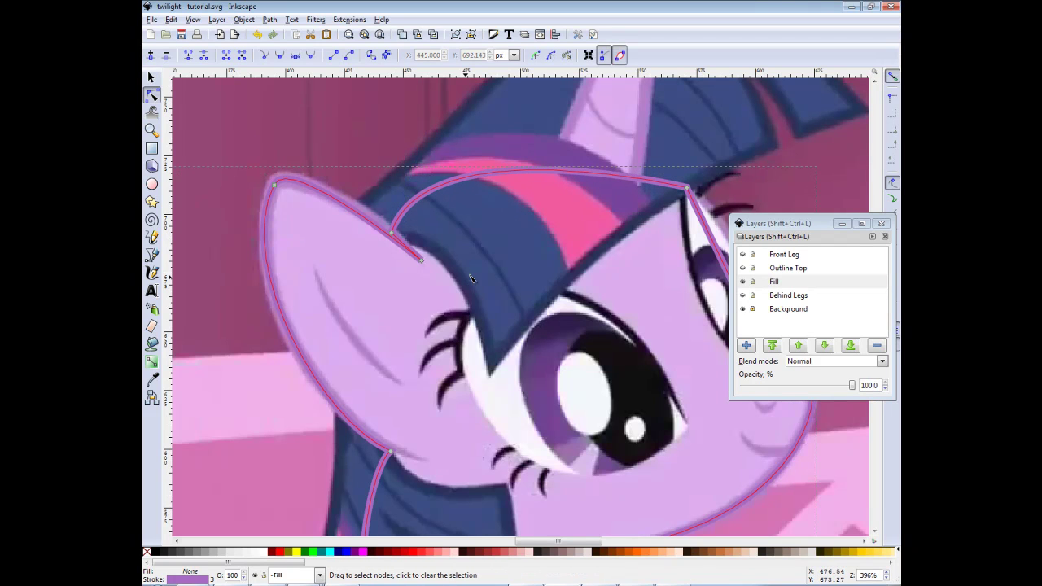
key(Escape)
- Add a node on the curve near the eye and bend it to follow the head down to the muzzle
scroll(427, 295, right, 4)
scroll(428, 295, up, 1)
scroll(427, 295, right, 1)
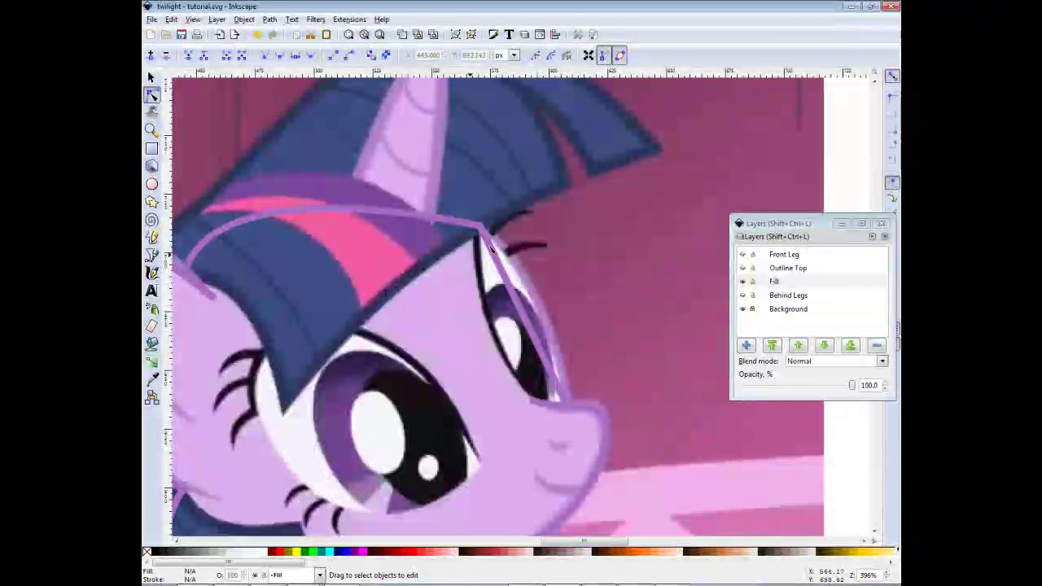
click(491, 237)
double_click(514, 246)
drag(523, 254, 565, 285)
key(minus)
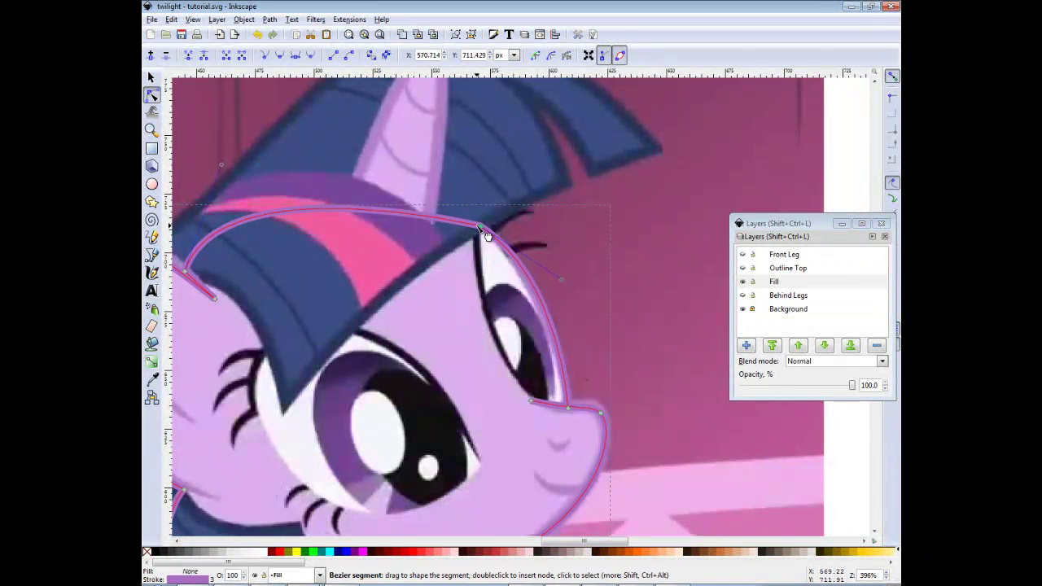
key(plus)
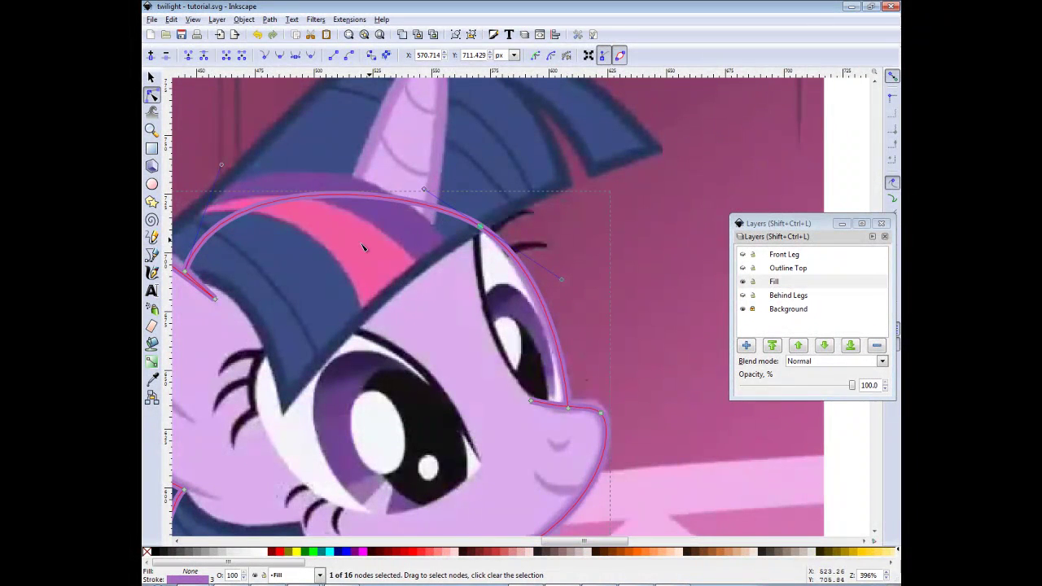
scroll(453, 246, down, 2)
scroll(452, 245, right, 1)
scroll(488, 285, down, 1)
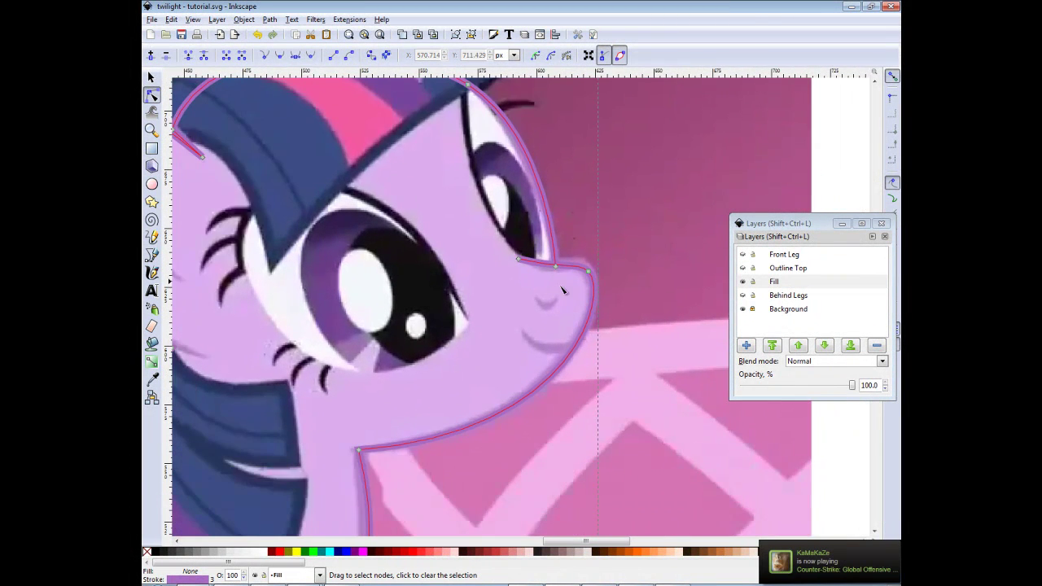
- Zoom in under the snout and add a node exactly on the path's self-crossing point
scroll(556, 323, up, 2)
scroll(556, 323, up, 4)
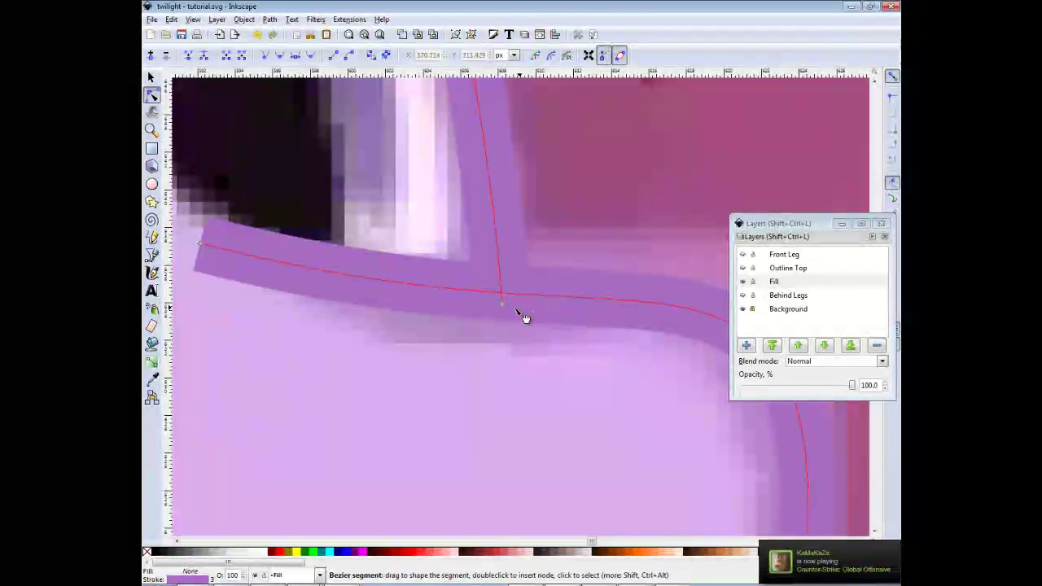
click(502, 304)
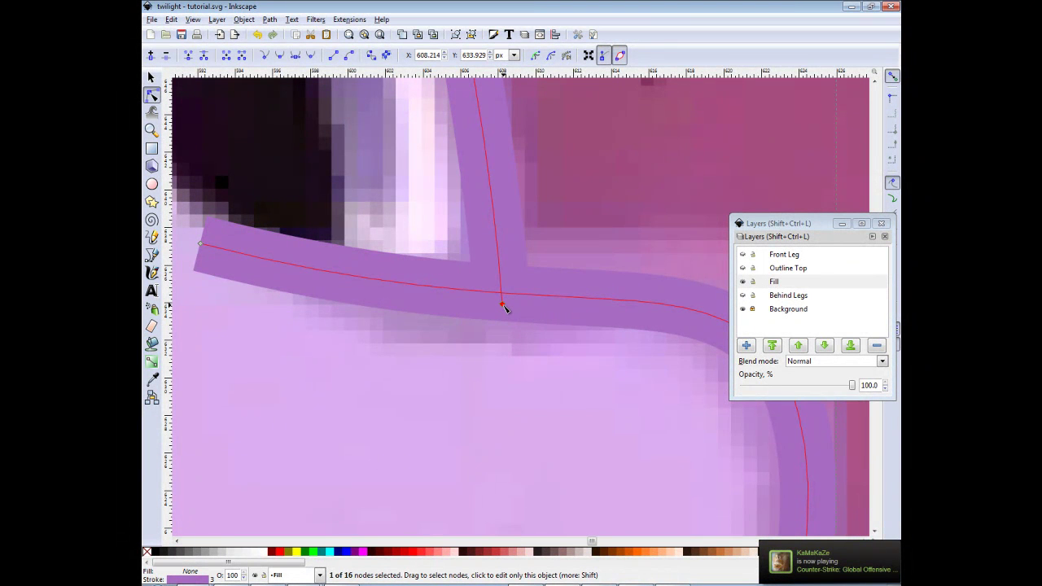
scroll(502, 306, down, 3)
scroll(542, 325, up, 3)
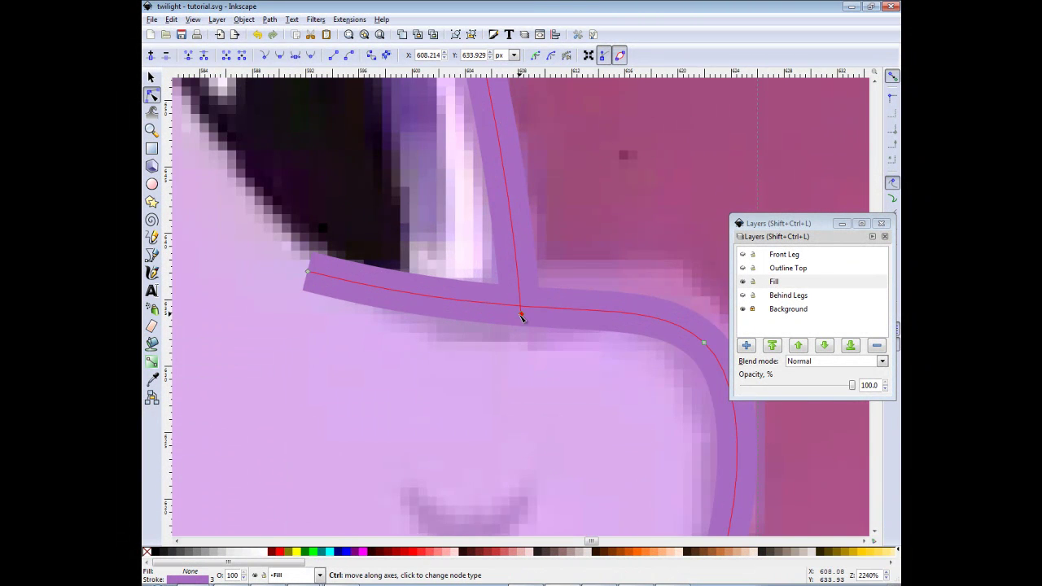
drag(523, 315, 522, 309)
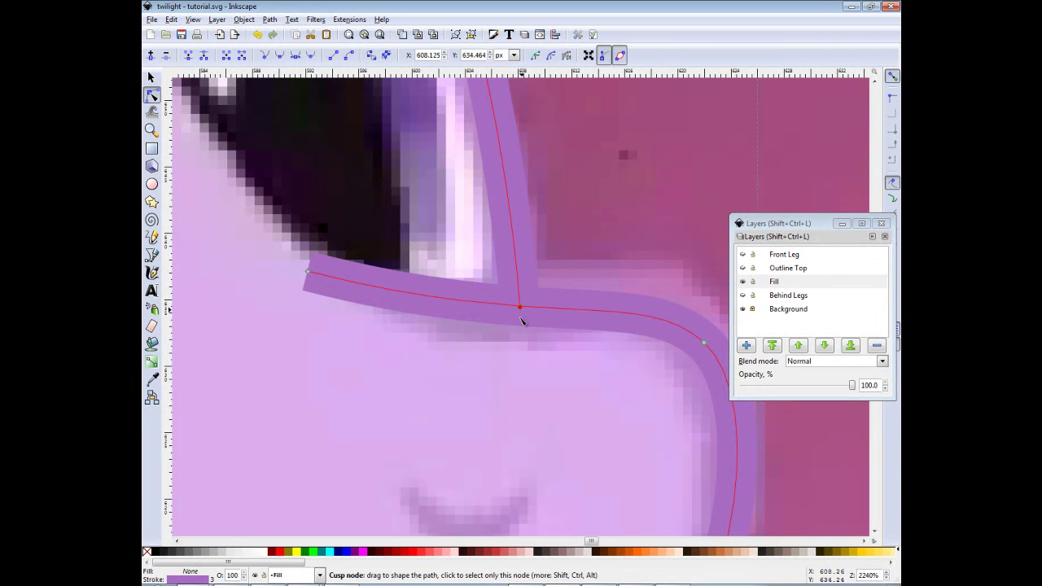
double_click(533, 310)
drag(535, 311, 521, 311)
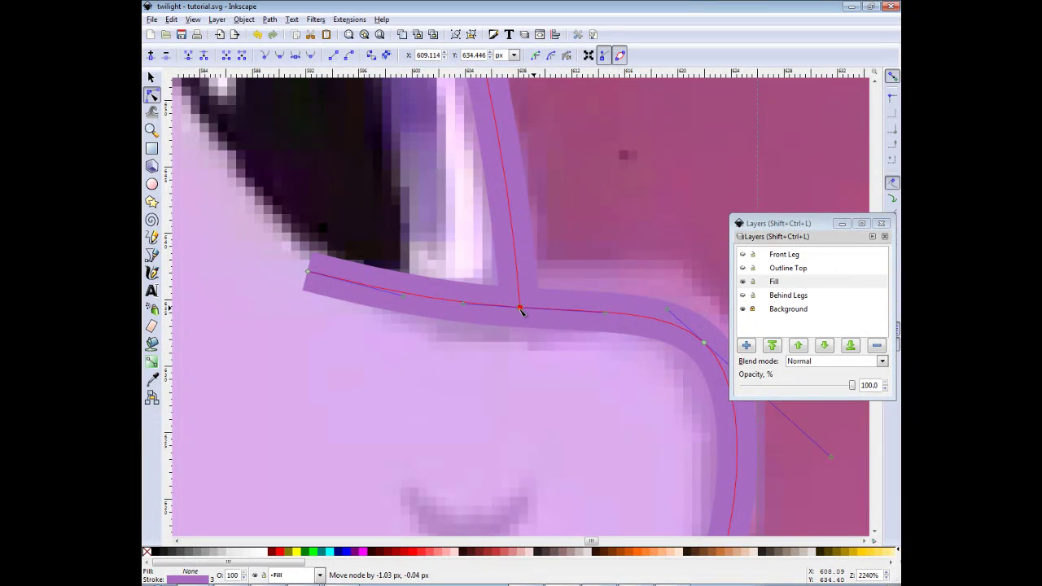
- Delete the loose left end node and join the overlapping nodes into one sharp corner
click(308, 272)
key(Delete)
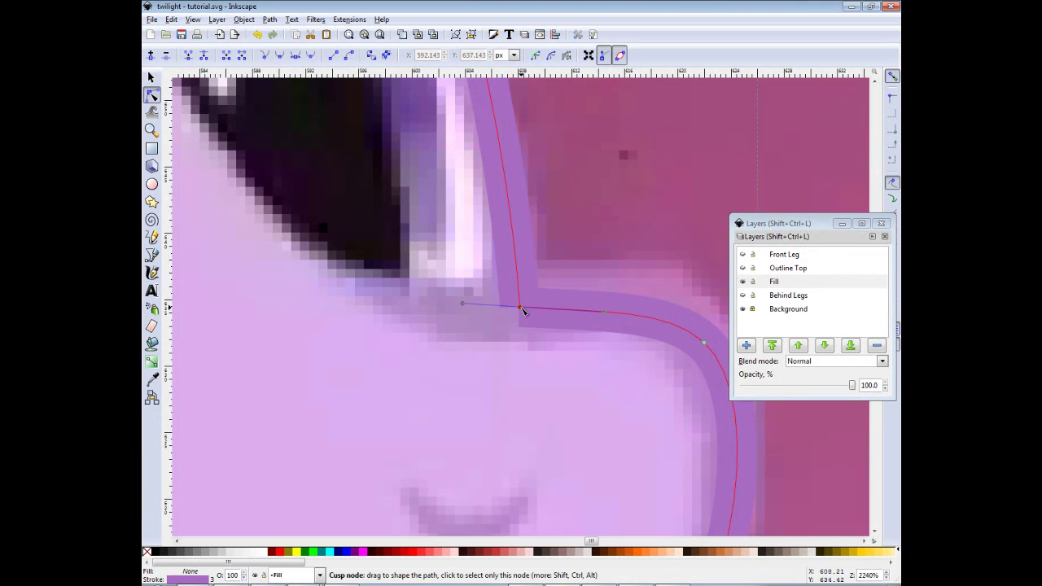
drag(522, 310, 514, 335)
key(ctrl+z)
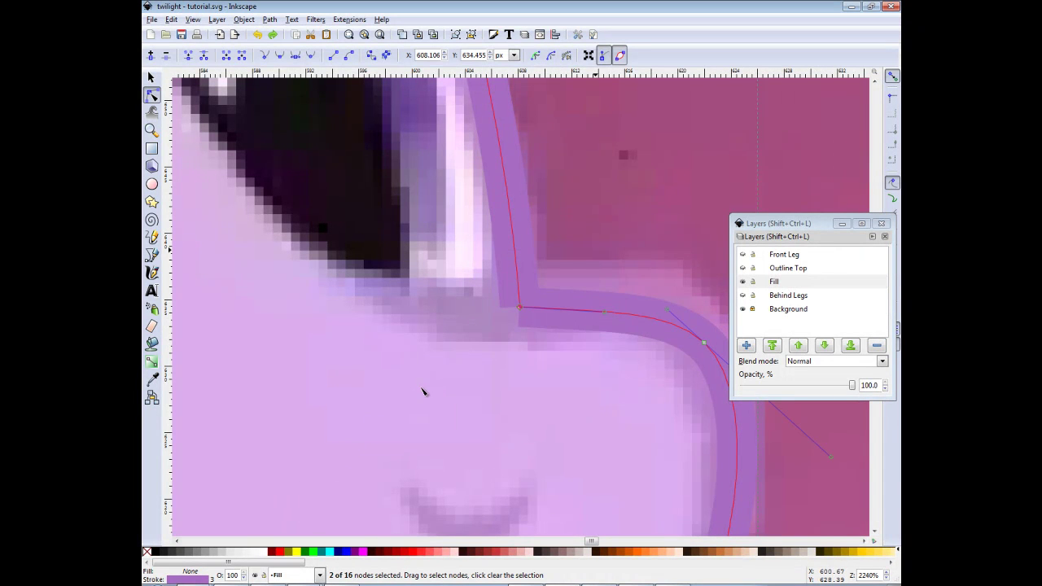
click(193, 58)
key(Escape)
scroll(416, 278, down, 6)
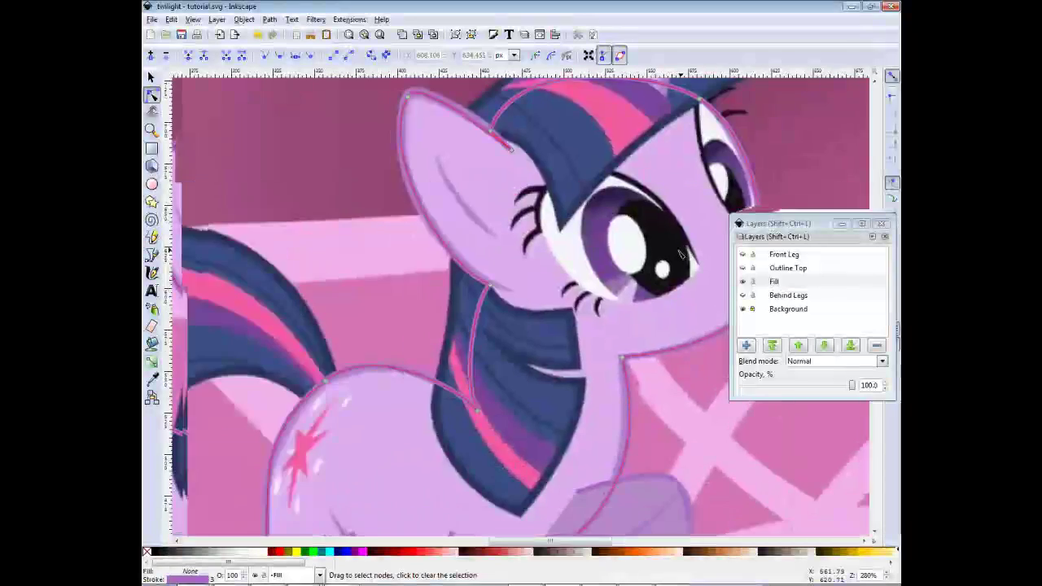
- Centre the pony in view and hide the Background reference image layer
scroll(680, 255, down, 2)
scroll(574, 246, up, 1)
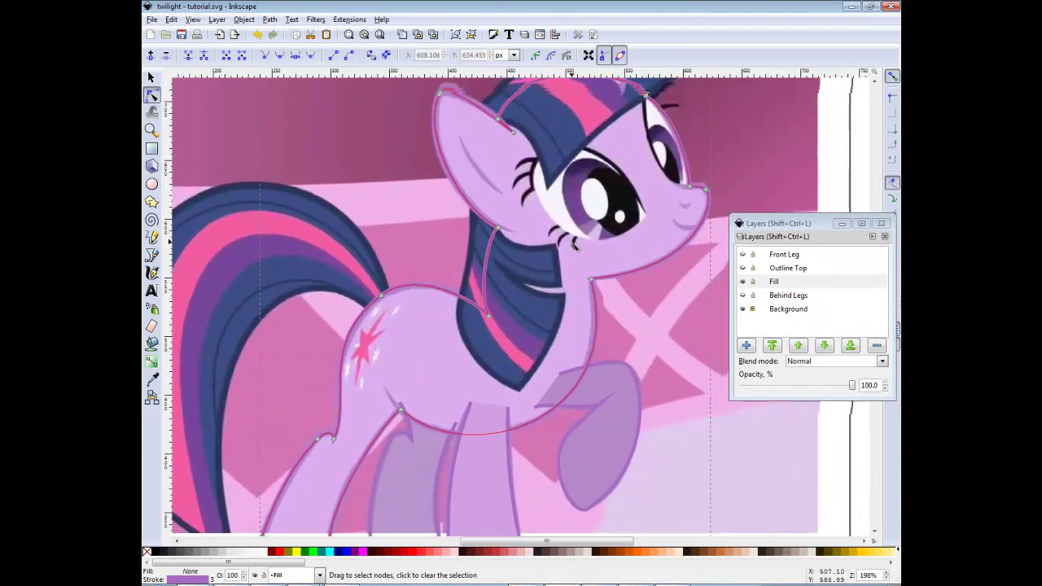
drag(574, 246, 516, 316)
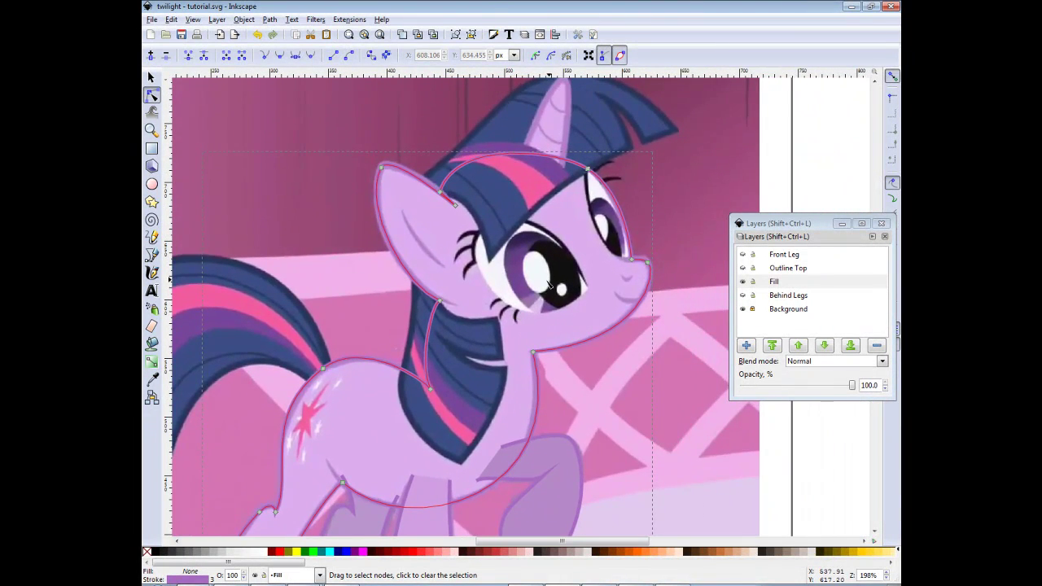
drag(550, 285, 542, 245)
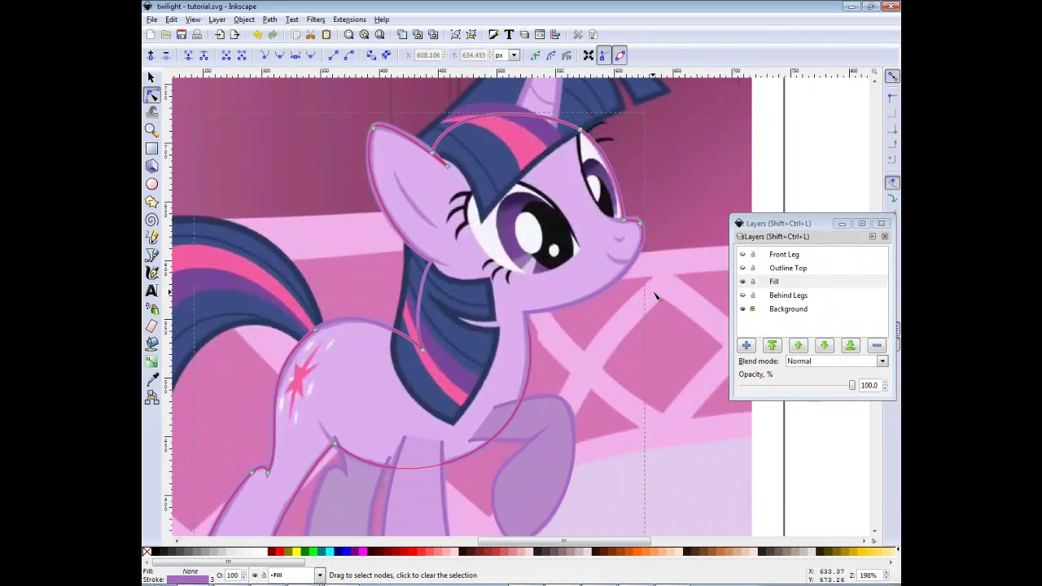
click(656, 296)
click(744, 310)
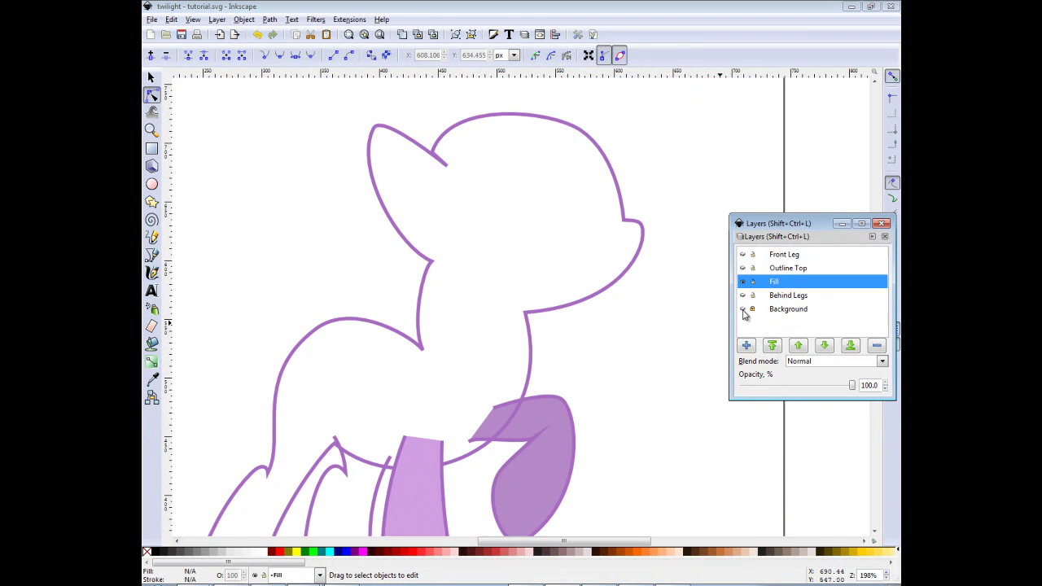
- Bring the legs into view and select the raised dark purple leg shape
drag(635, 347, 650, 313)
scroll(668, 319, down, 2)
scroll(668, 319, left, 1)
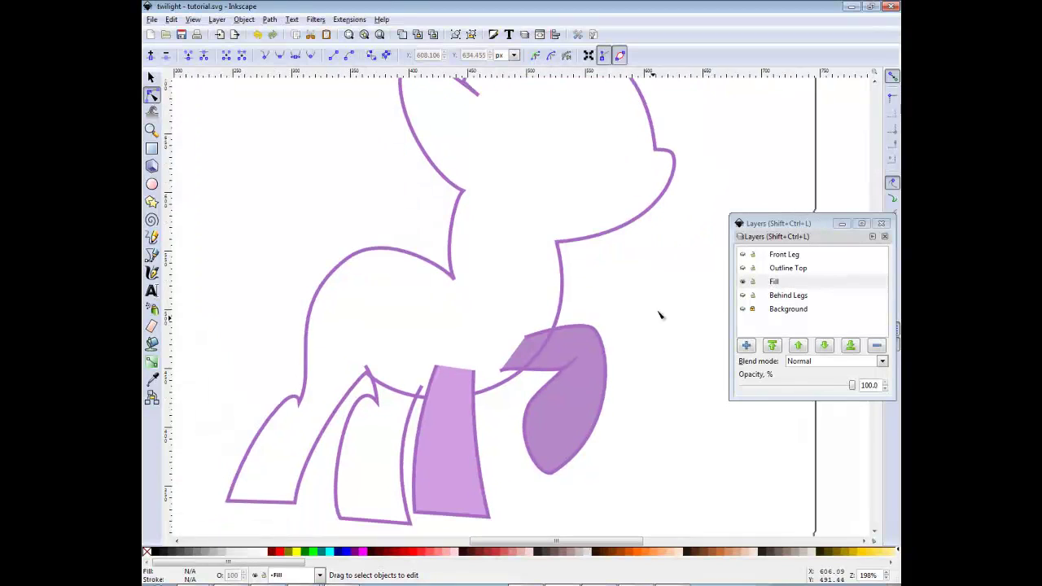
drag(635, 309, 649, 271)
click(621, 312)
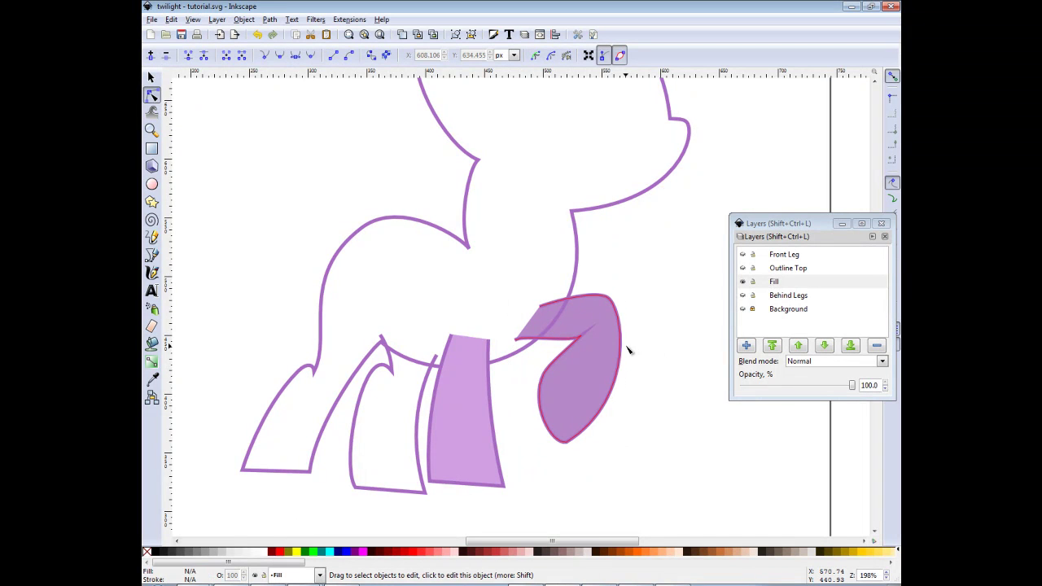
- With the Selector tool, delete the raised leg, the light purple leg and the hind-leg shape
right_click(618, 366)
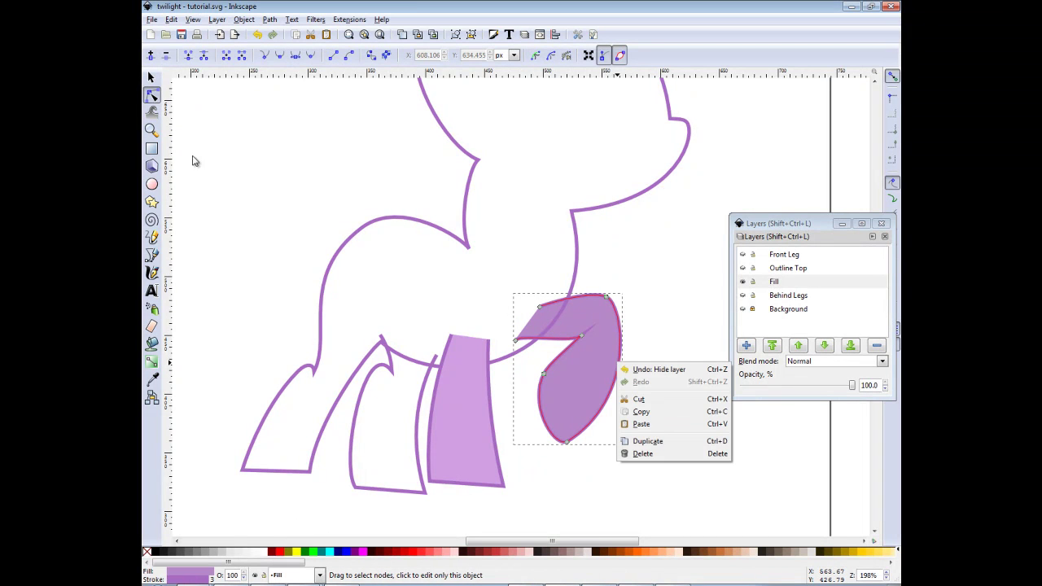
click(152, 78)
key(Delete)
click(491, 423)
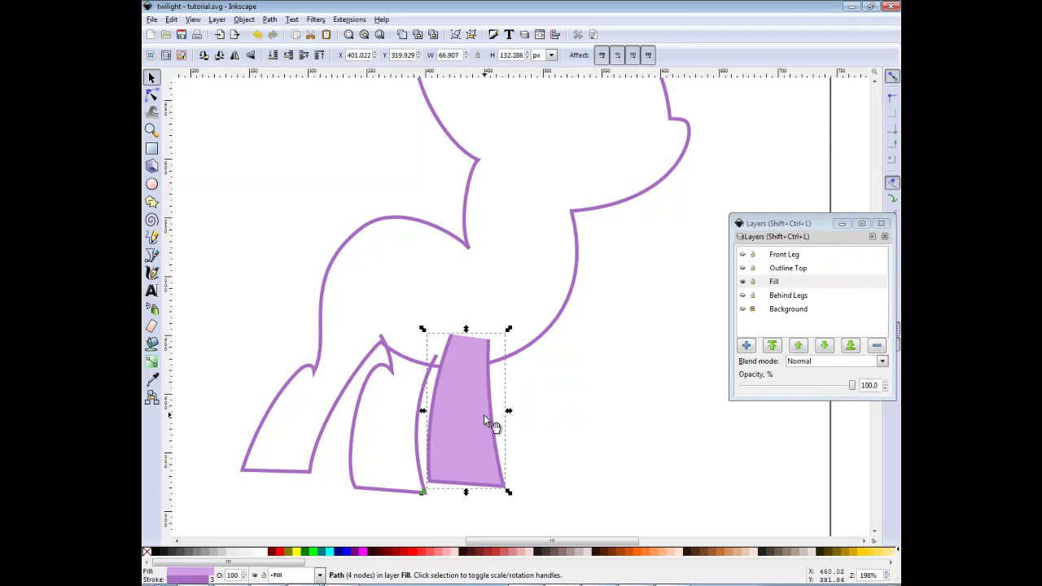
key(Delete)
click(427, 446)
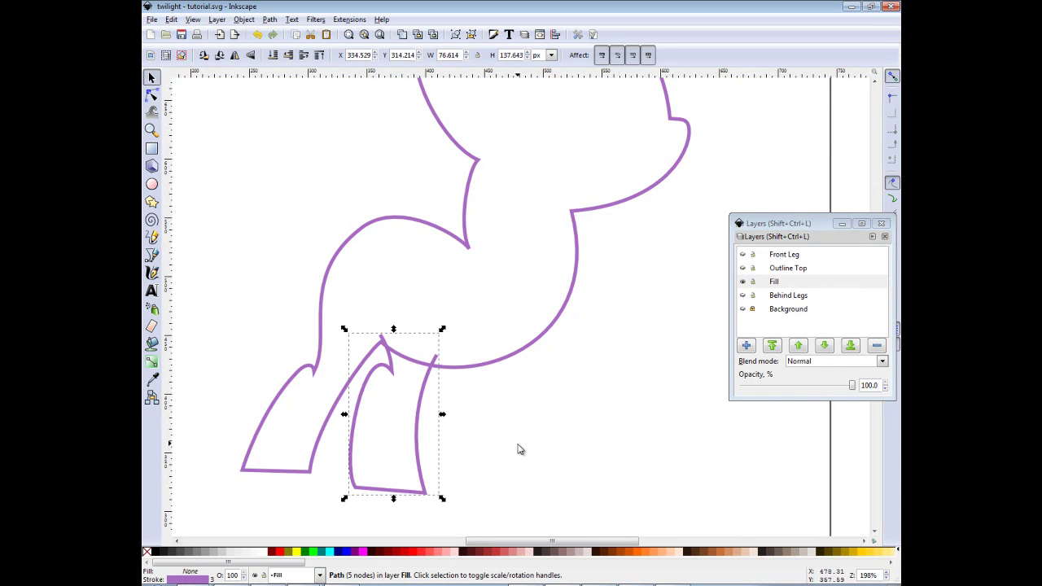
key(Delete)
scroll(530, 442, up, 3)
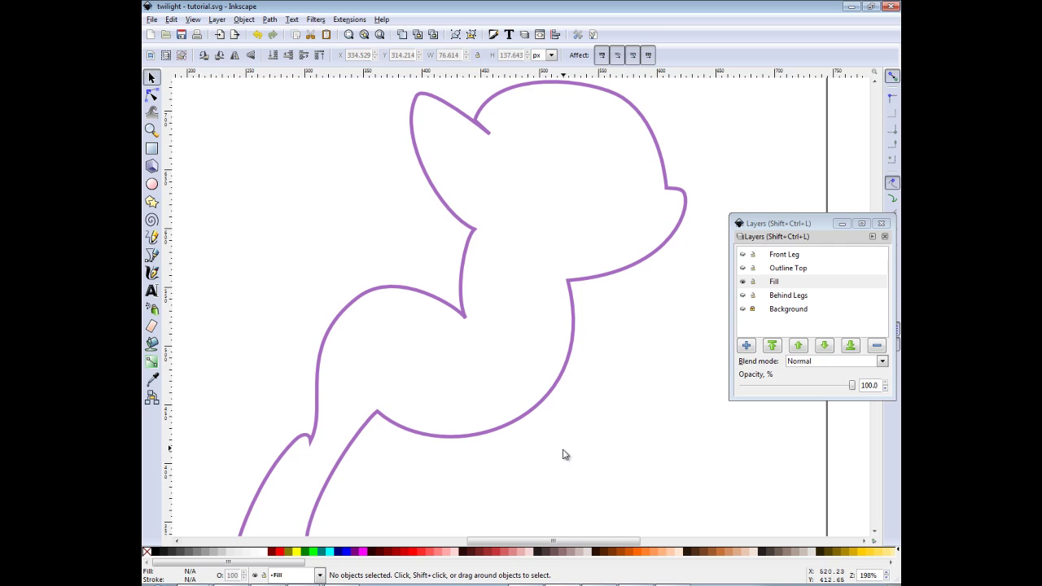
- Briefly show the pony reference image to compare the outline, then hide it again
click(743, 310)
drag(642, 326, 644, 378)
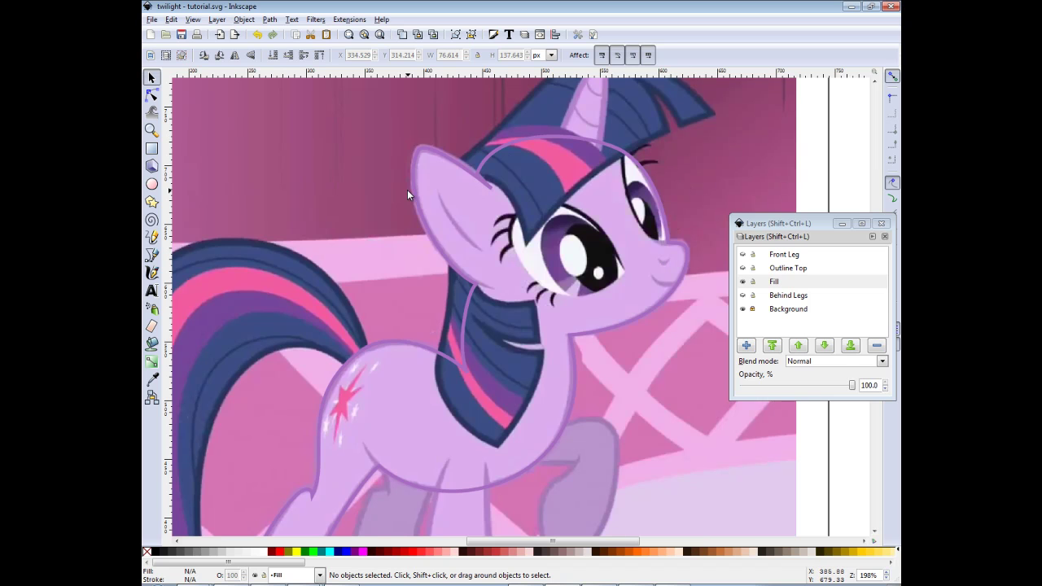
scroll(504, 203, down, 2)
scroll(504, 204, left, 1)
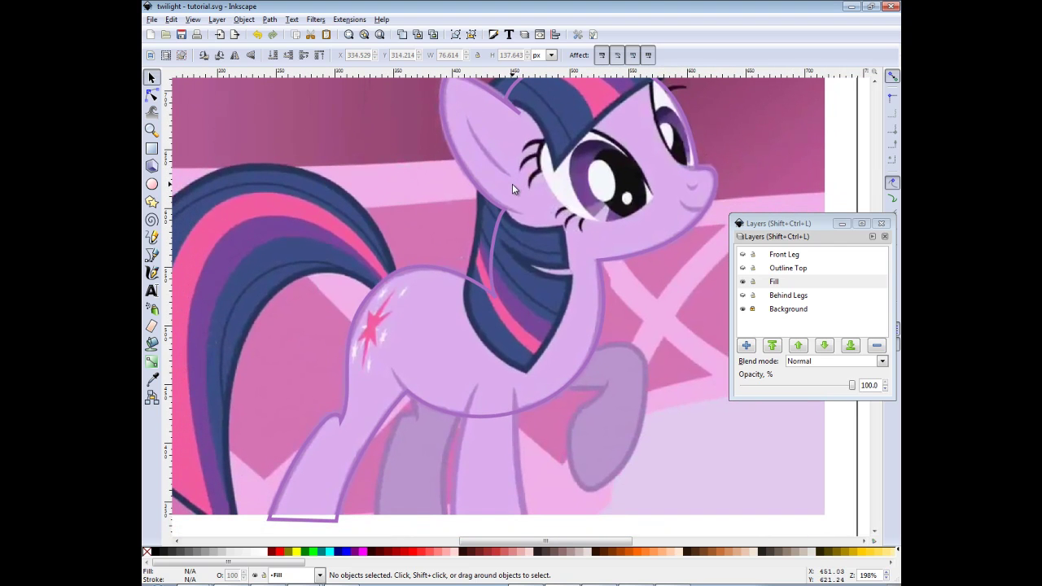
scroll(488, 318, up, 1)
scroll(512, 311, right, 1)
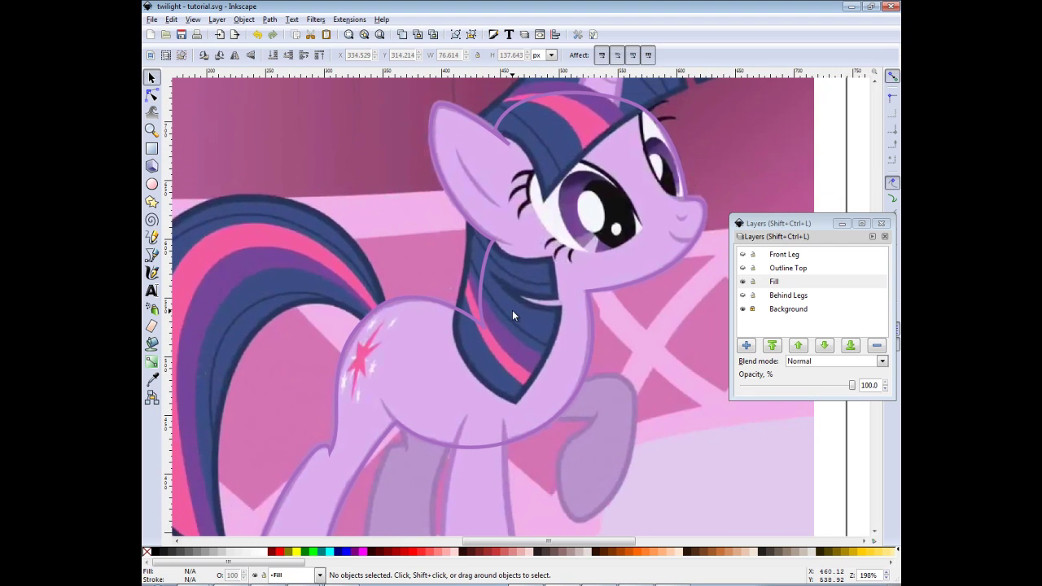
click(743, 310)
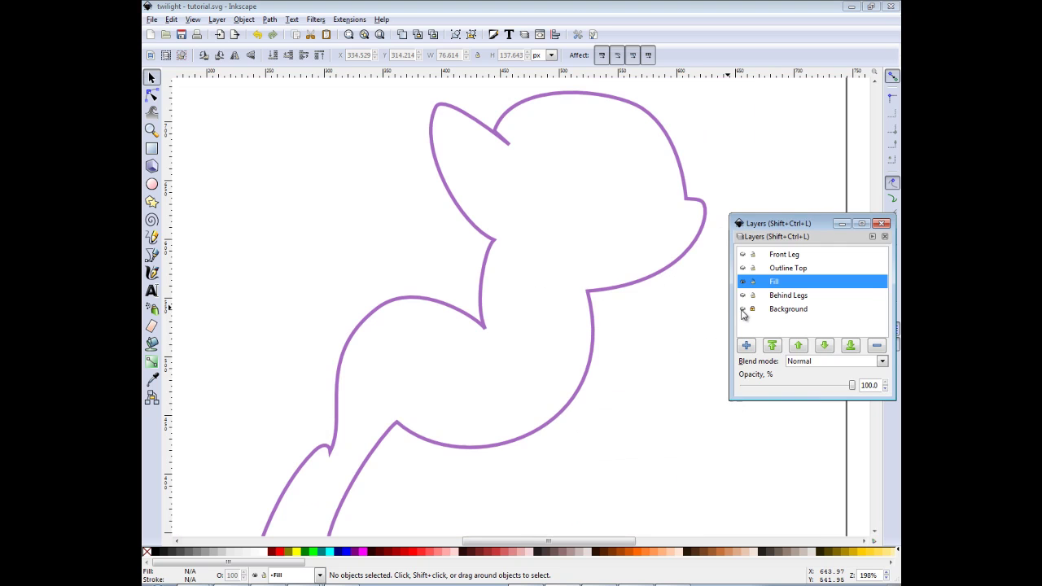
- Make Fill the current layer and unhide the Front Leg layer
scroll(681, 304, up, 1)
scroll(465, 453, up, 1)
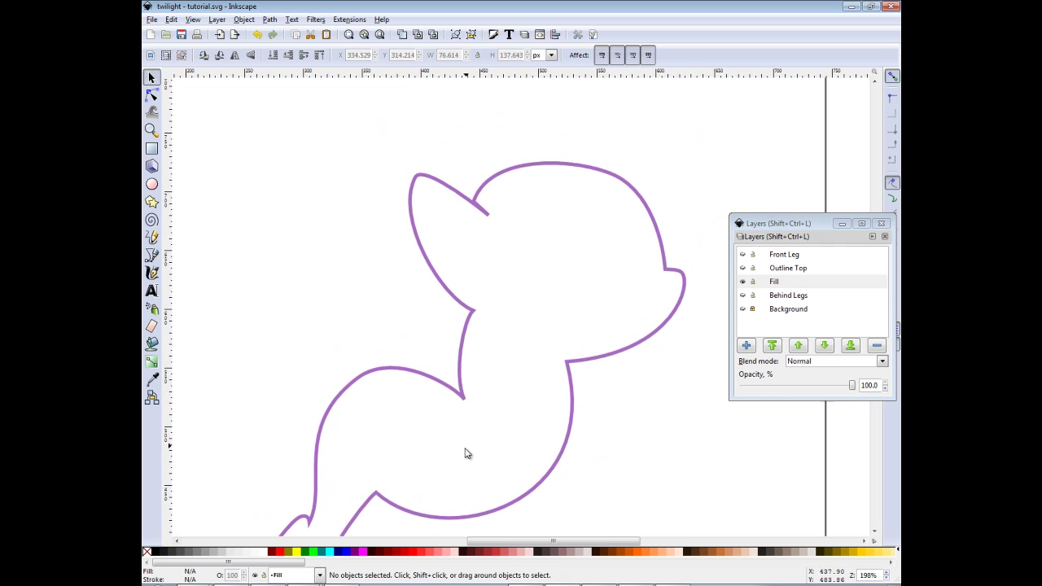
scroll(465, 418, down, 1)
scroll(465, 419, right, 1)
scroll(497, 313, down, 1)
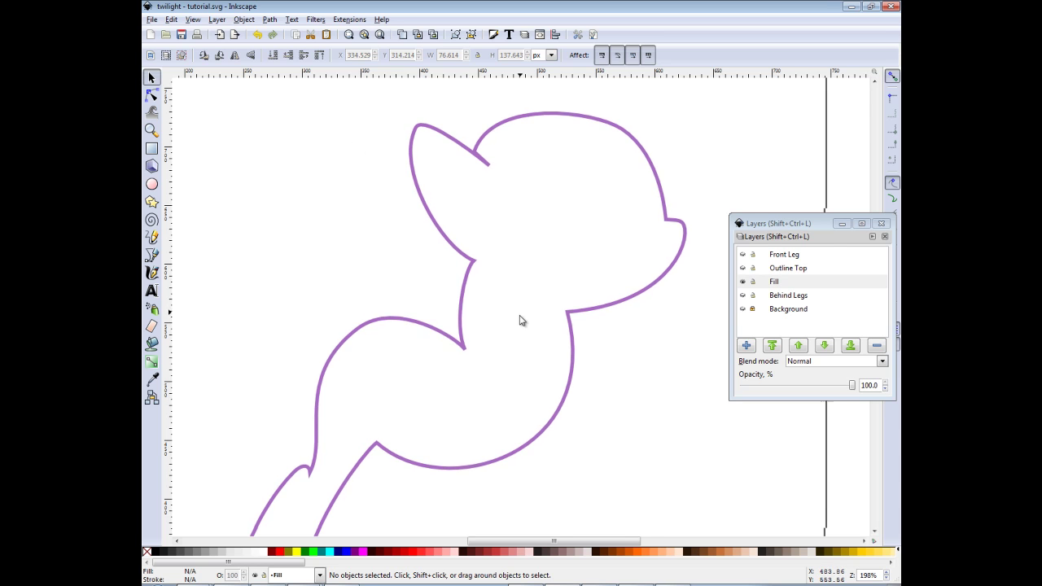
scroll(489, 383, up, 1)
scroll(481, 403, down, 1)
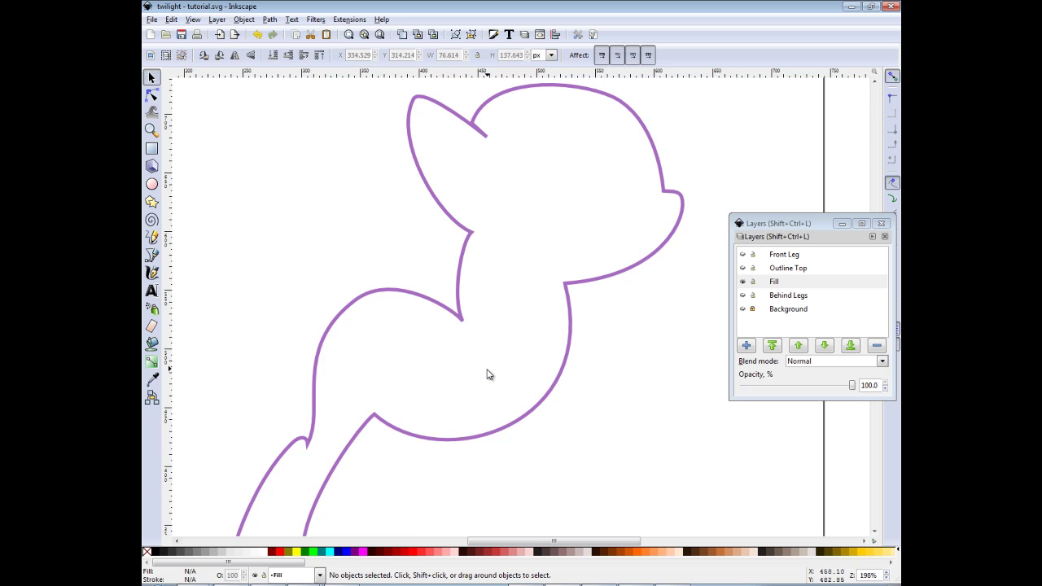
ctrl+scroll(487, 375, down, 1)
scroll(491, 356, up, 1)
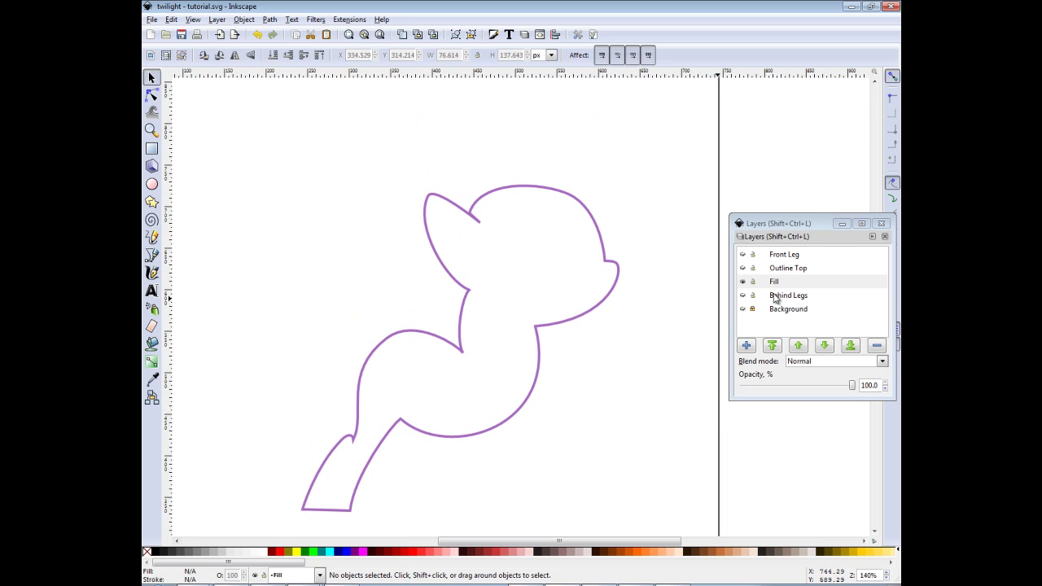
click(743, 281)
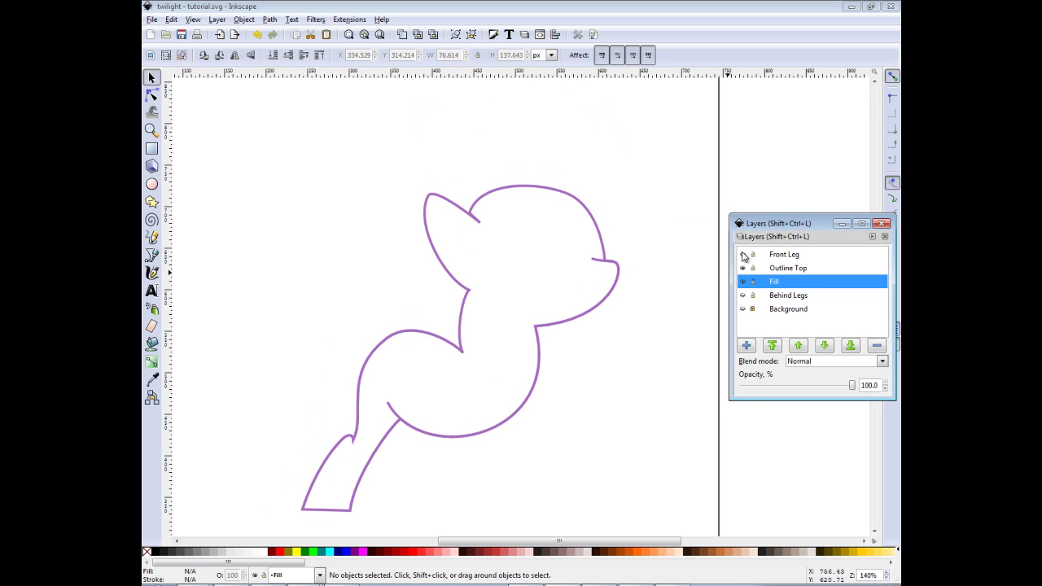
click(742, 254)
scroll(456, 236, down, 2)
- Select the purple front leg with the Node tool and open Fill and Stroke
click(151, 95)
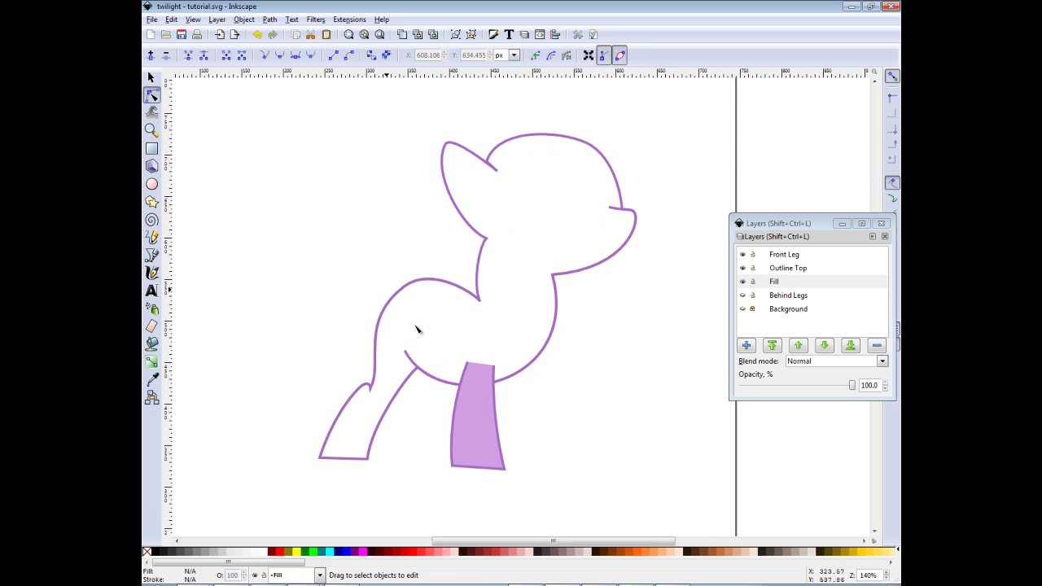
click(472, 417)
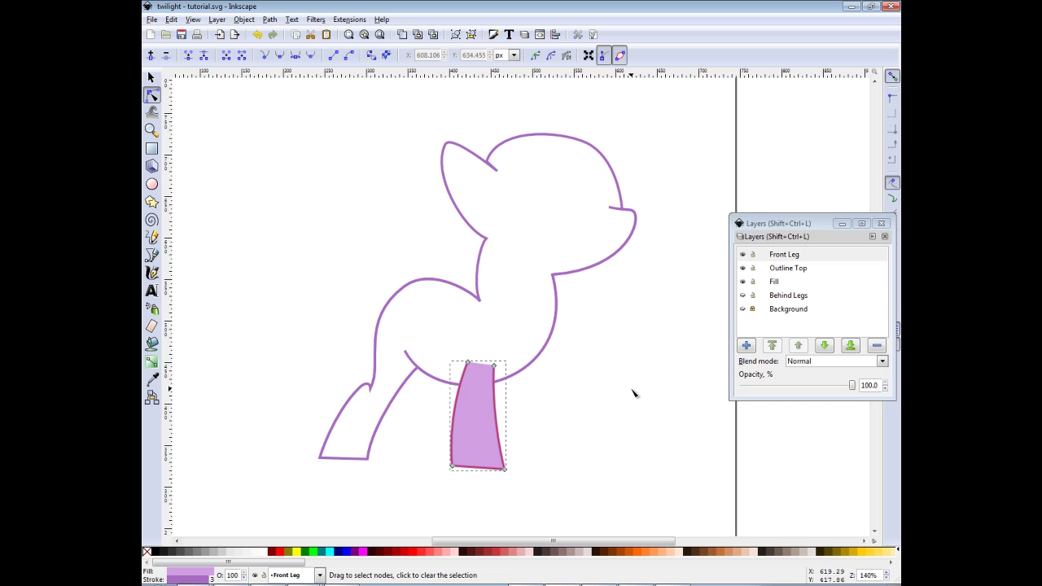
key(ctrl+shift+f)
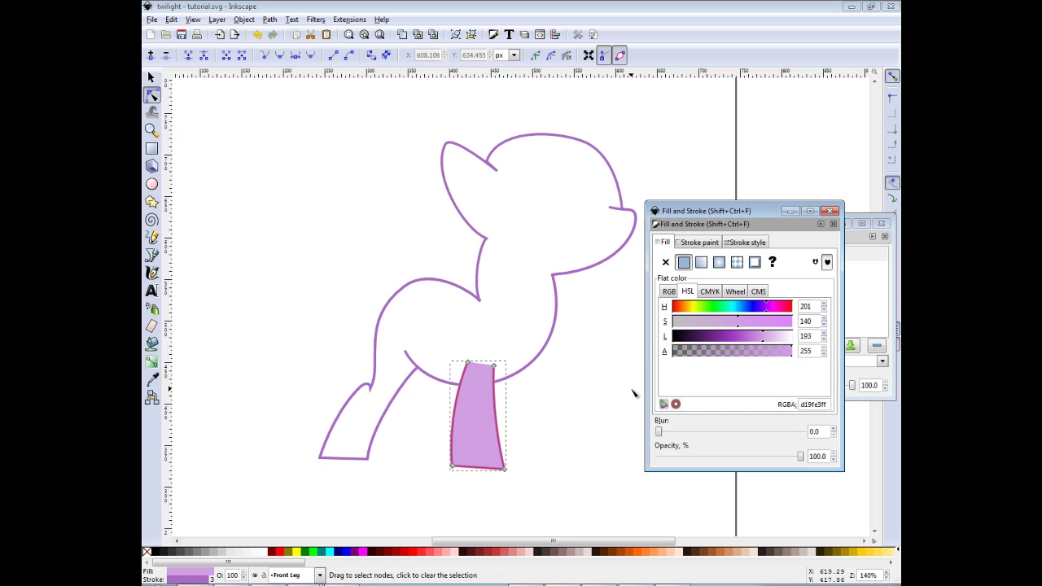
- Dock Fill and Stroke below the Layers list and select the leg's fill value d19fe3ff
drag(725, 213, 722, 287)
click(763, 222)
drag(763, 222, 735, 70)
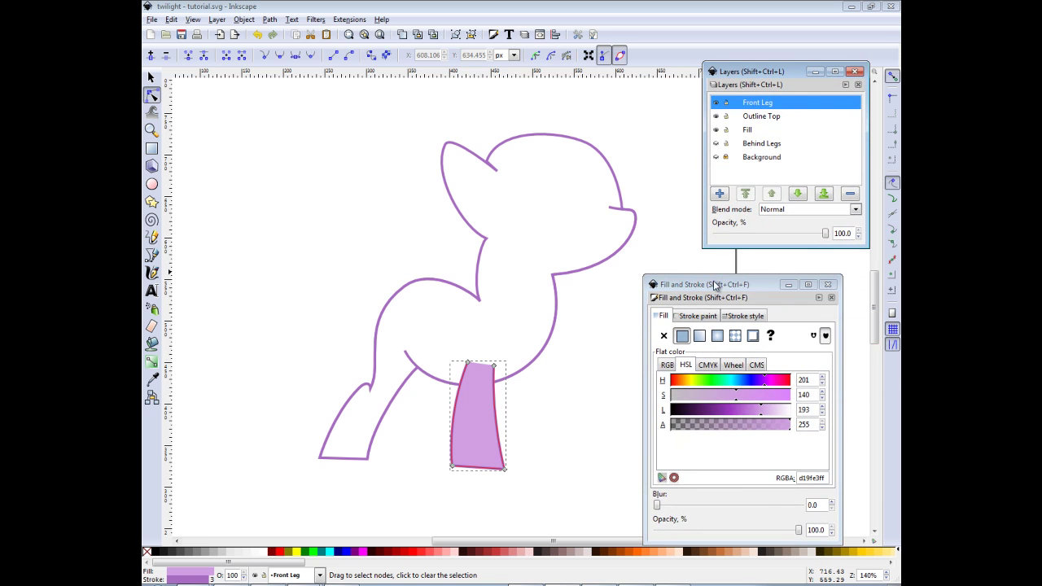
mouse_move(714, 281)
mouse_down()
mouse_move(729, 262)
mouse_move(744, 266)
mouse_up()
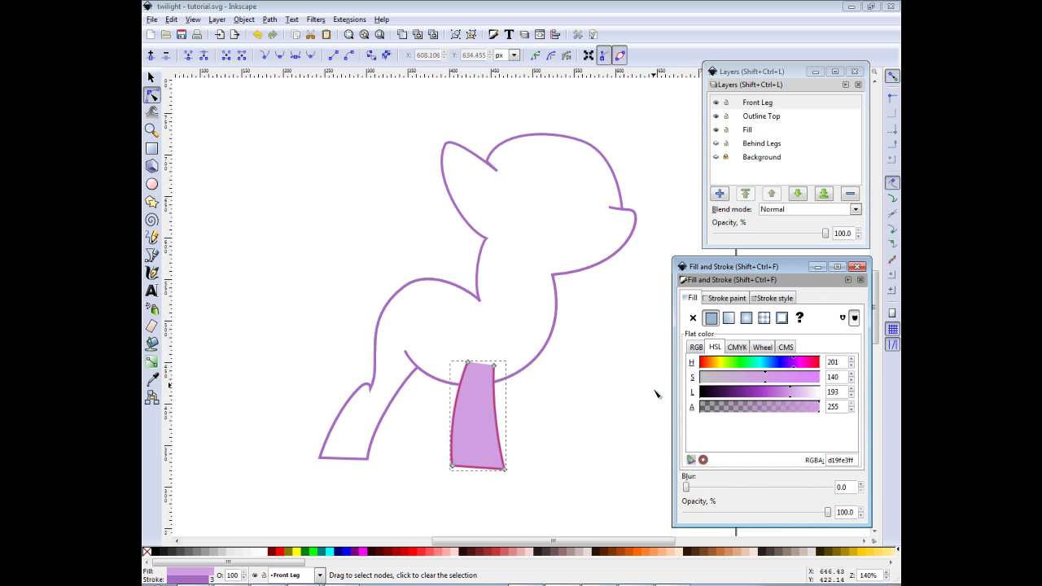
drag(857, 460, 817, 461)
key(ctrl+c)
- Give the pony body outline a flat fill, replacing 000000ff with light purple d19fe3ff
click(491, 159)
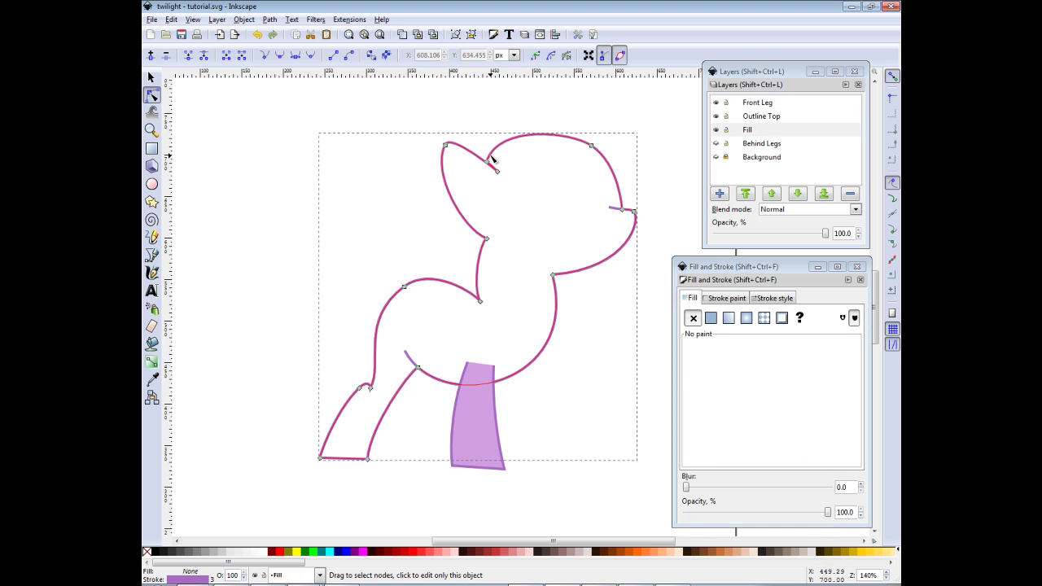
click(721, 303)
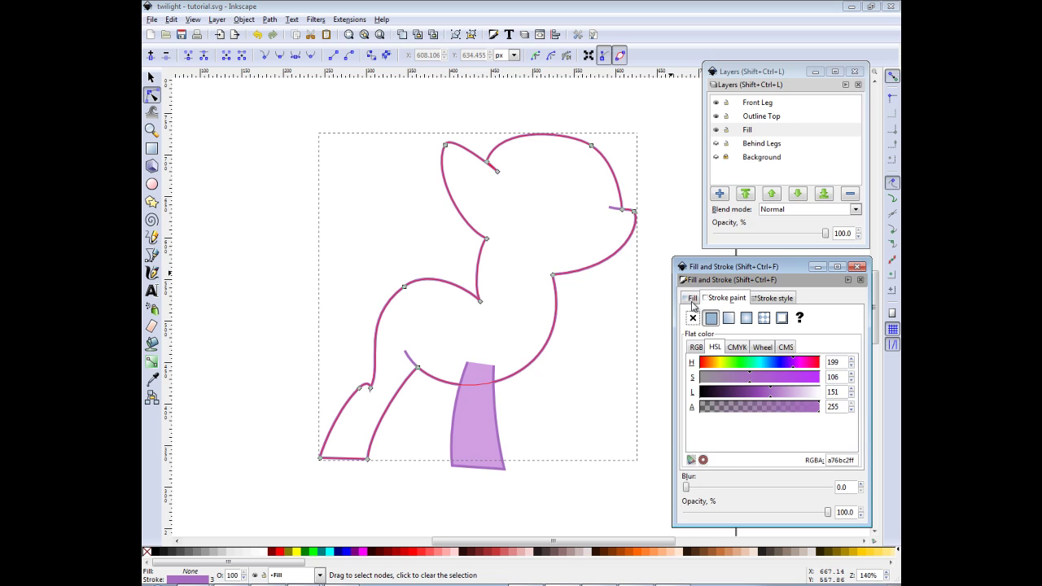
click(692, 298)
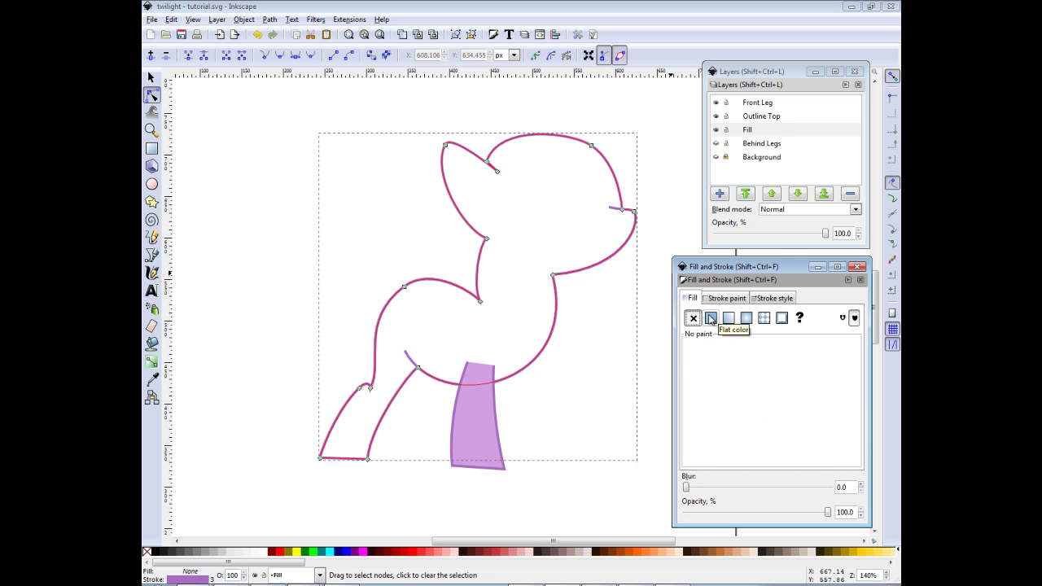
click(710, 318)
drag(856, 460, 804, 460)
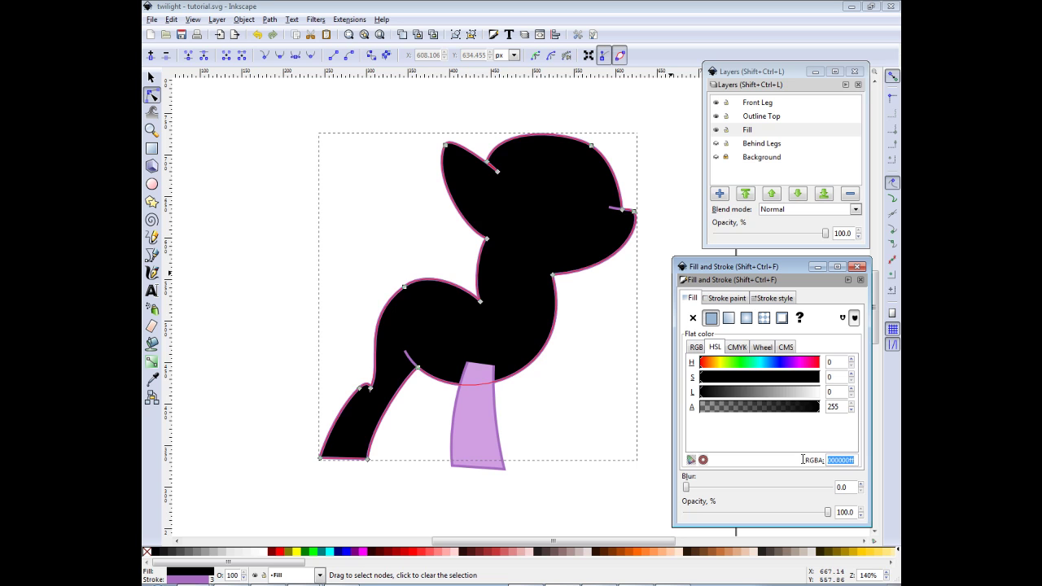
key(ctrl+v)
key(Return)
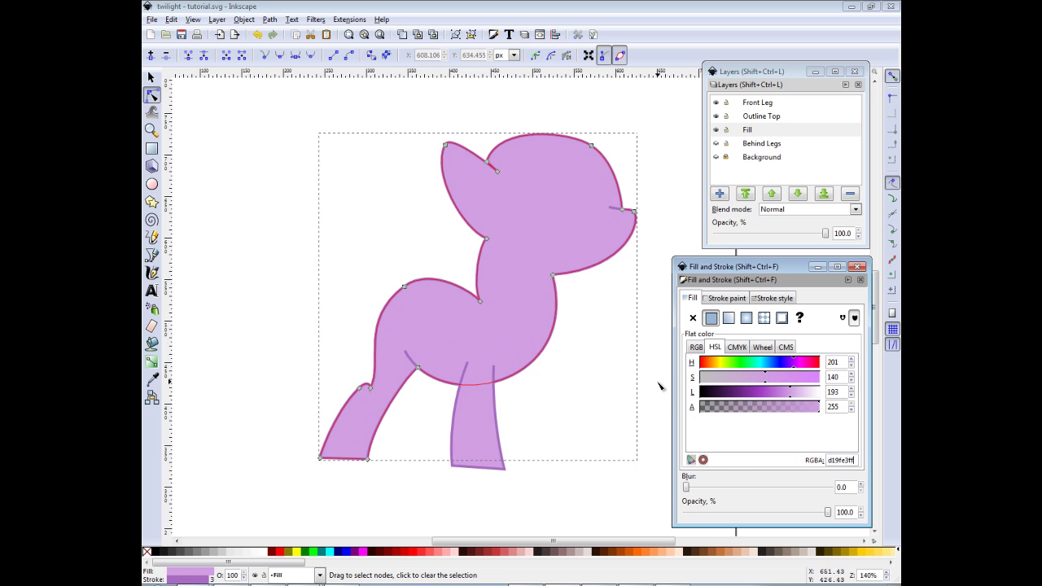
click(727, 298)
click(601, 306)
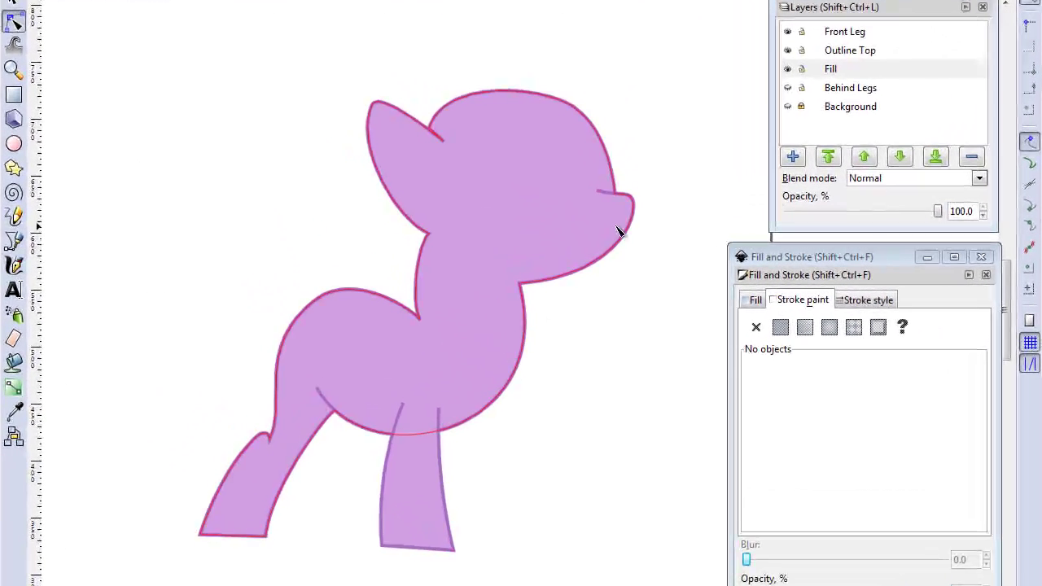
- Unhide the Behind Legs layer and shift the pony up in view
scroll(609, 285, up, 2)
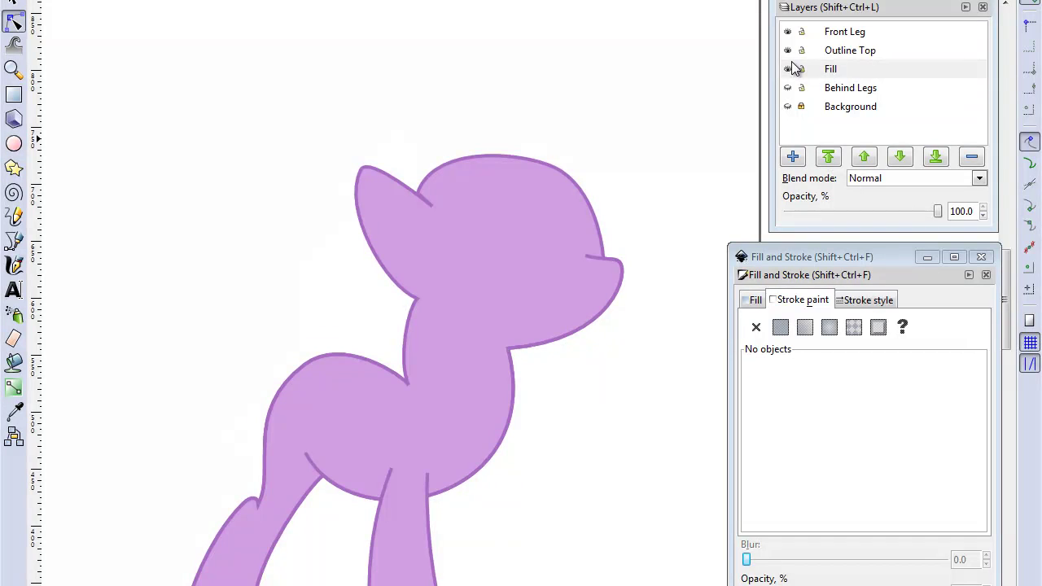
click(788, 87)
drag(706, 248, 726, 151)
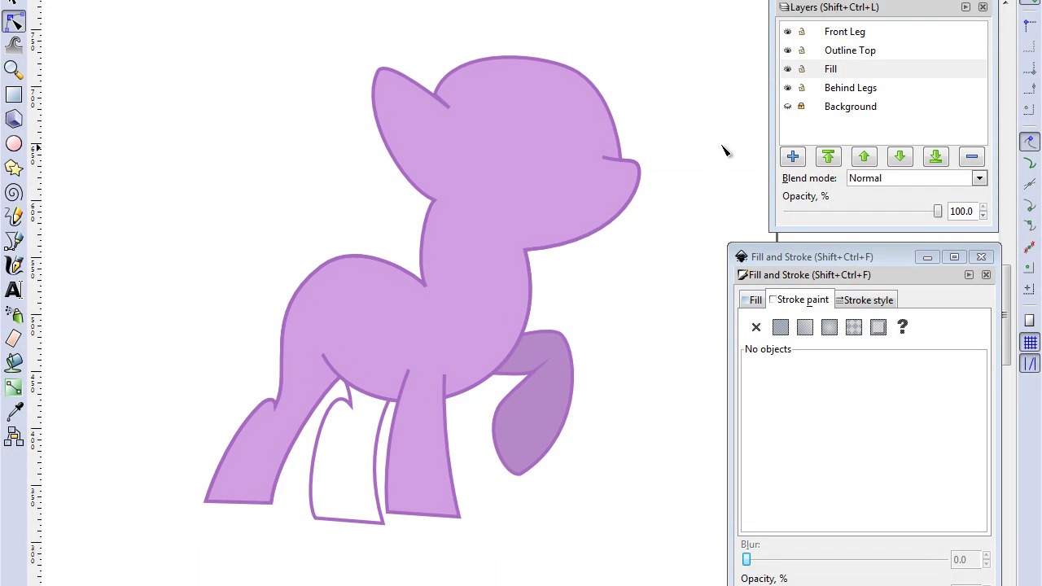
- Select the unfilled hind leg and inspect its two top nodes
click(394, 419)
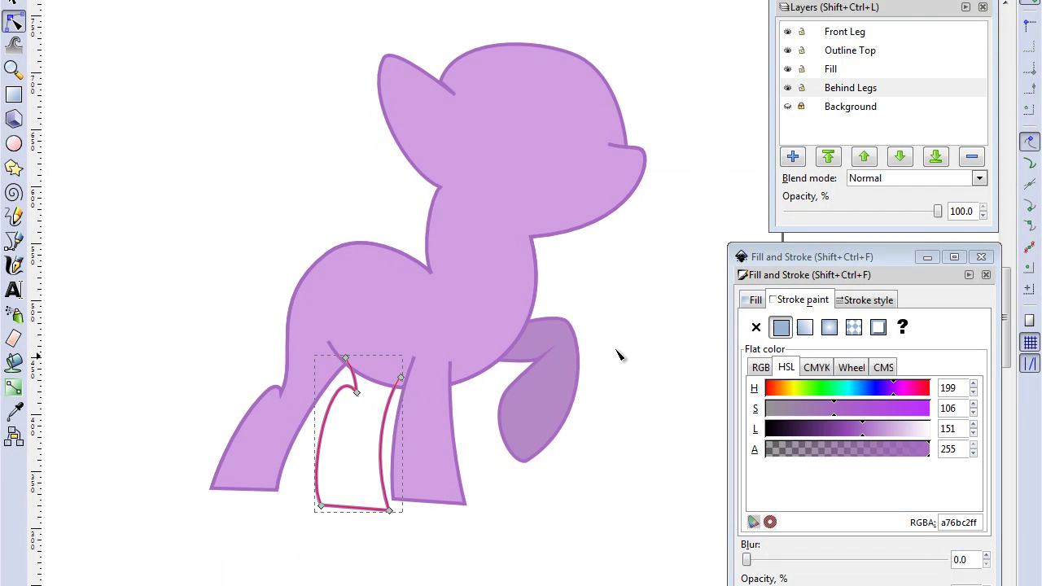
scroll(660, 391, up, 5)
scroll(556, 370, down, 2)
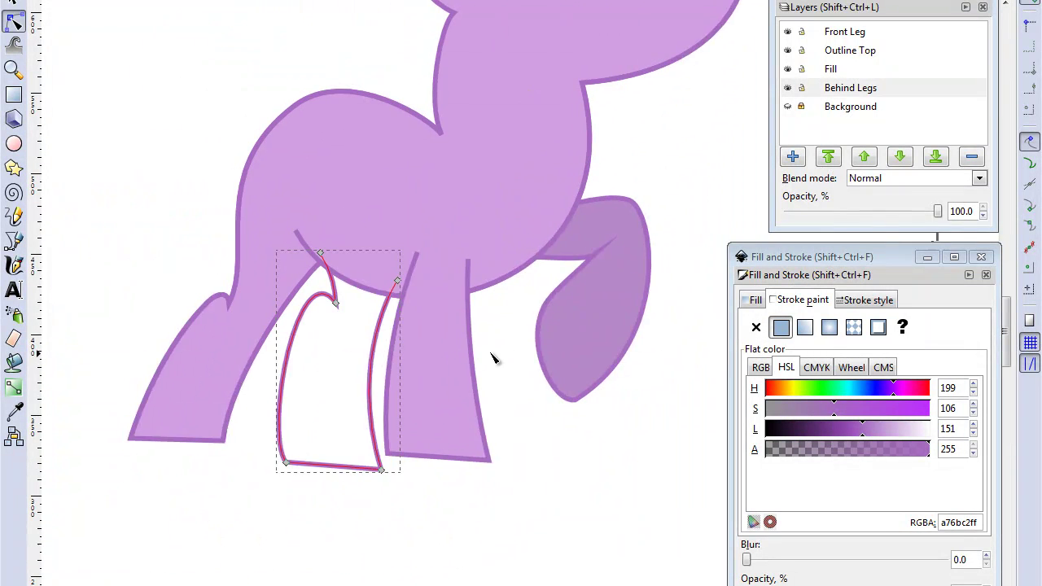
scroll(507, 365, left, 2)
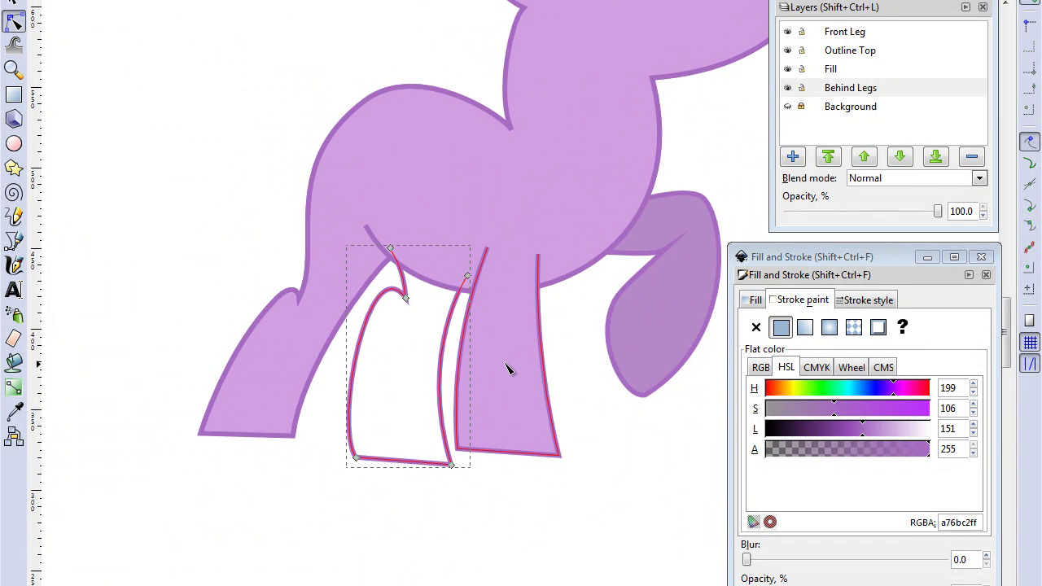
click(390, 248)
shift+click(467, 276)
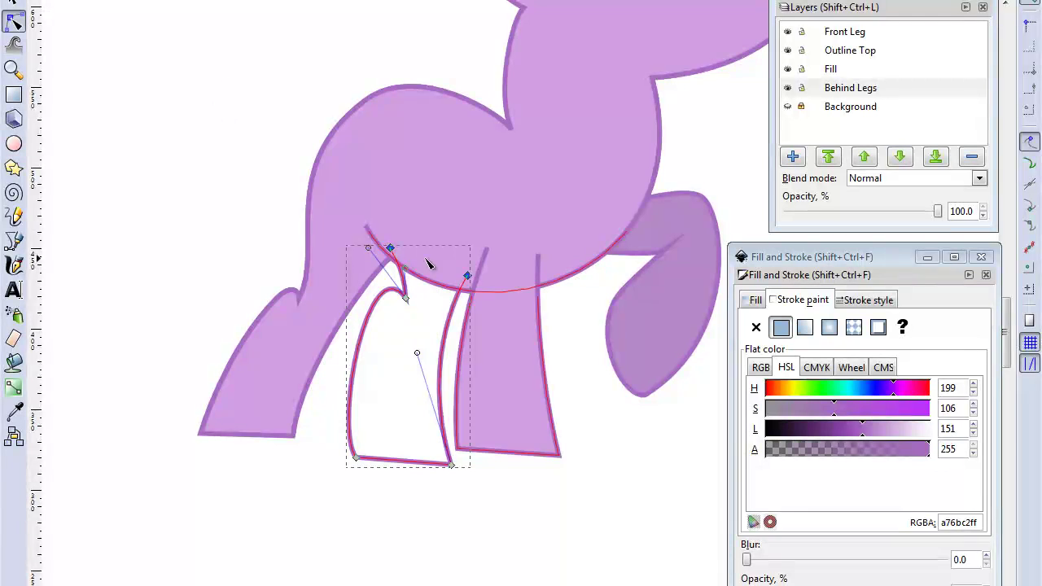
click(430, 384)
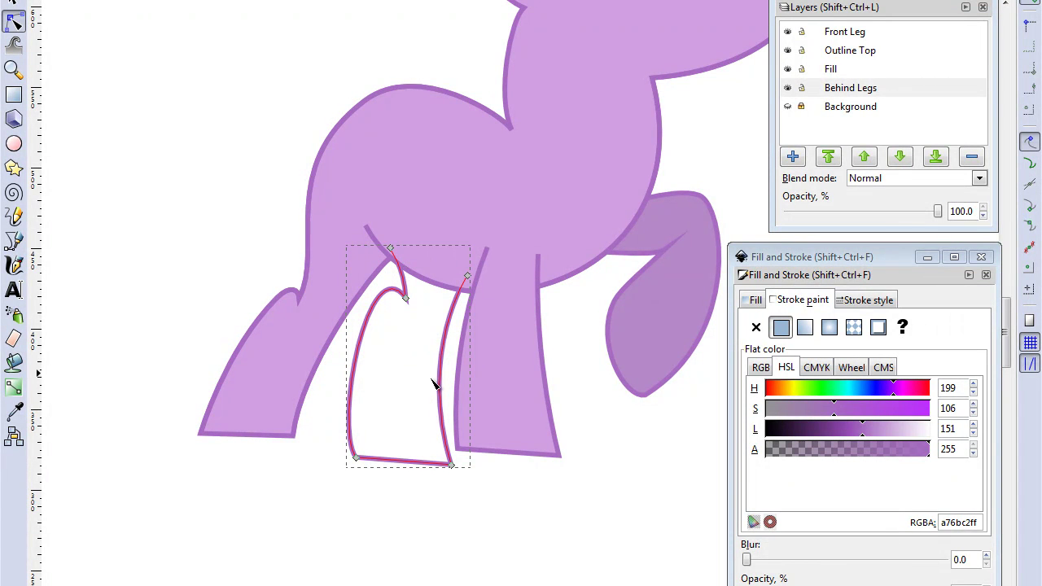
- Copy the raised leg's darker purple fill value b689c8ff
click(617, 330)
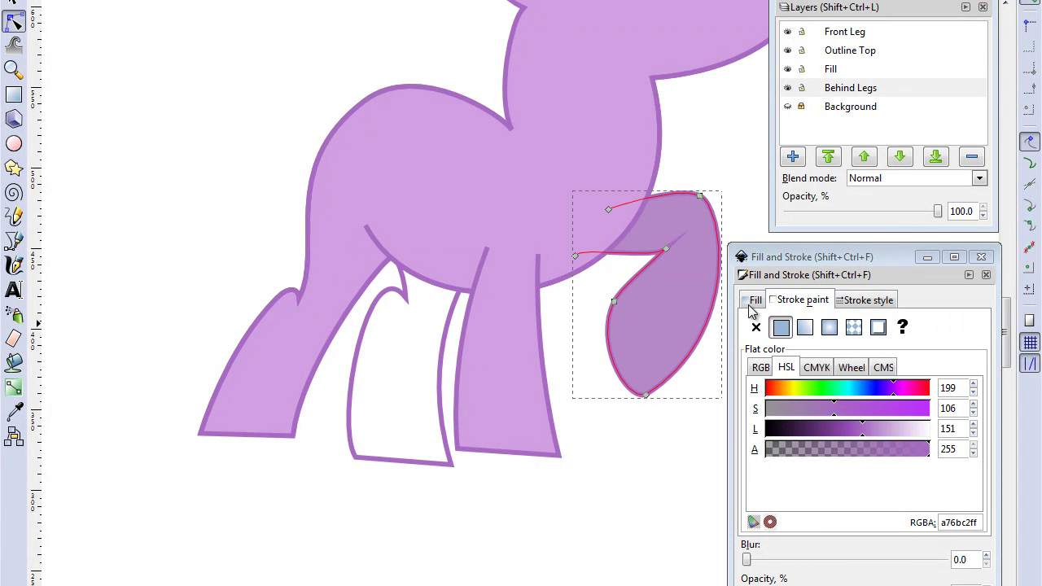
click(753, 301)
drag(984, 530, 889, 524)
key(ctrl+c)
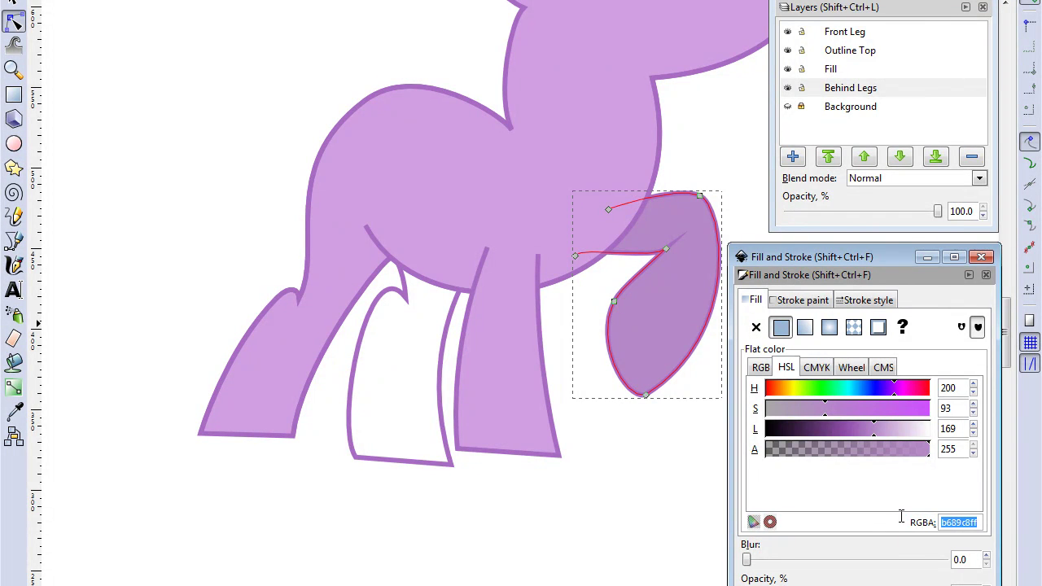
- Give the hind leg a flat fill of b689c8ff
click(372, 460)
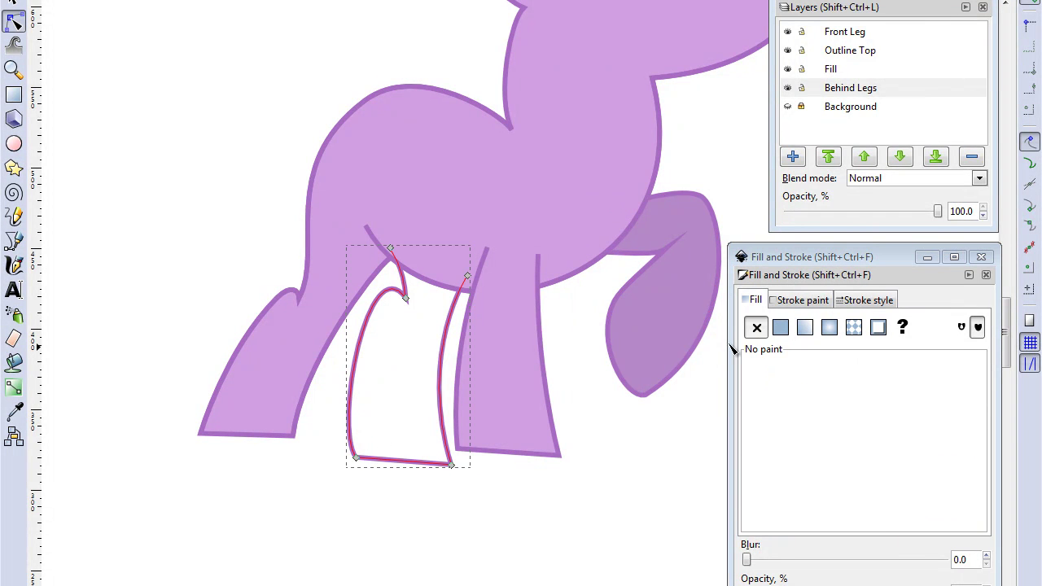
click(780, 327)
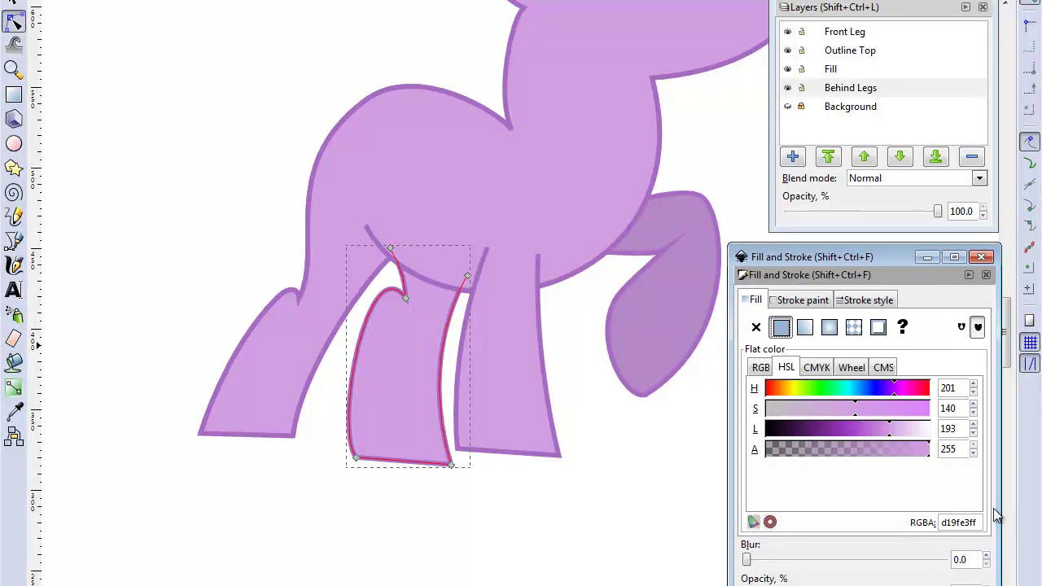
double_click(963, 525)
key(ctrl+v)
key(Return)
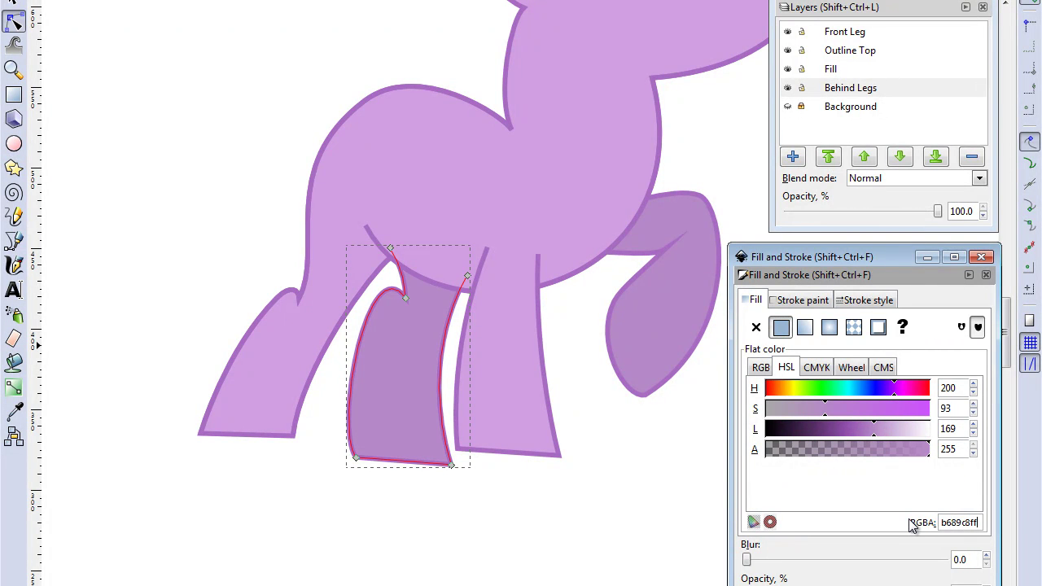
click(531, 481)
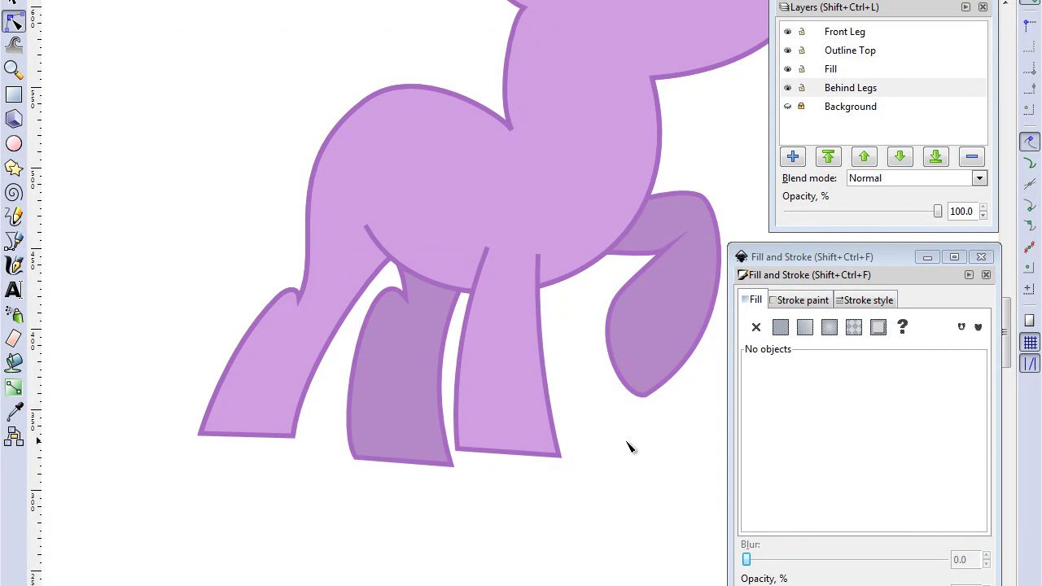
ctrl+scroll(624, 449, down, 1)
drag(614, 458, 474, 544)
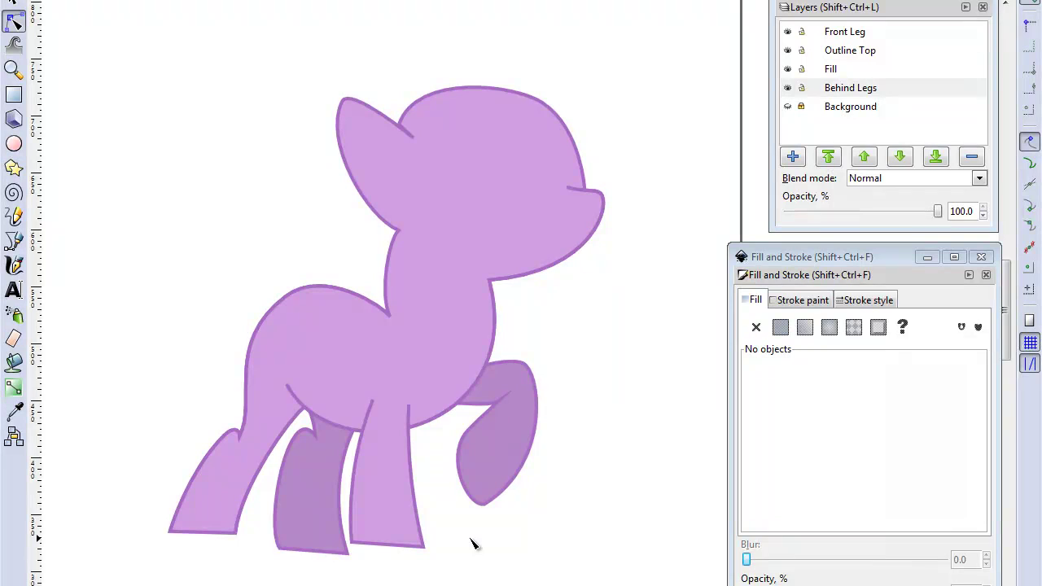
mouse_move(624, 305)
mouse_down()
mouse_move(615, 393)
mouse_move(658, 328)
mouse_up()
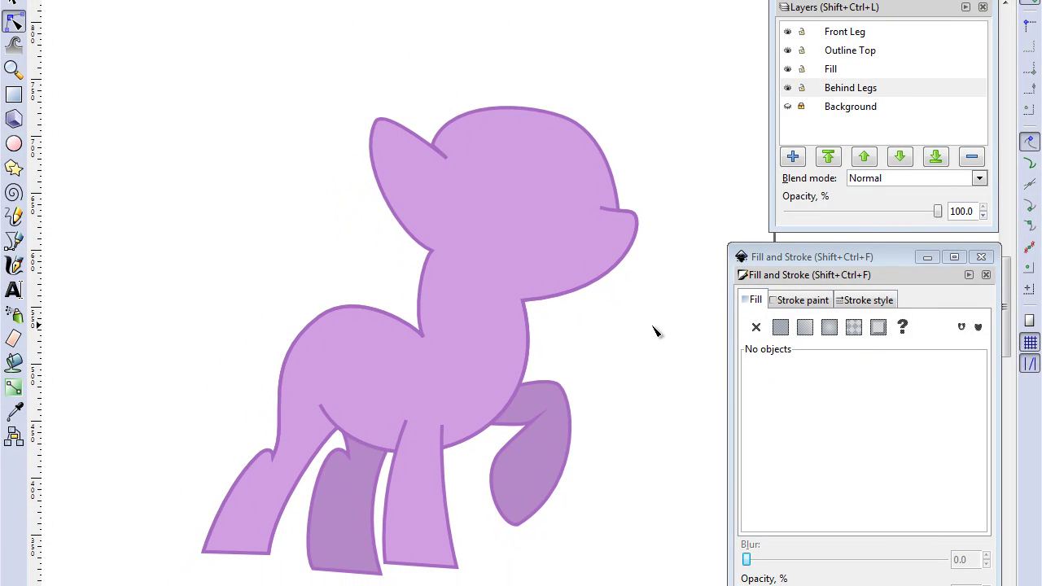